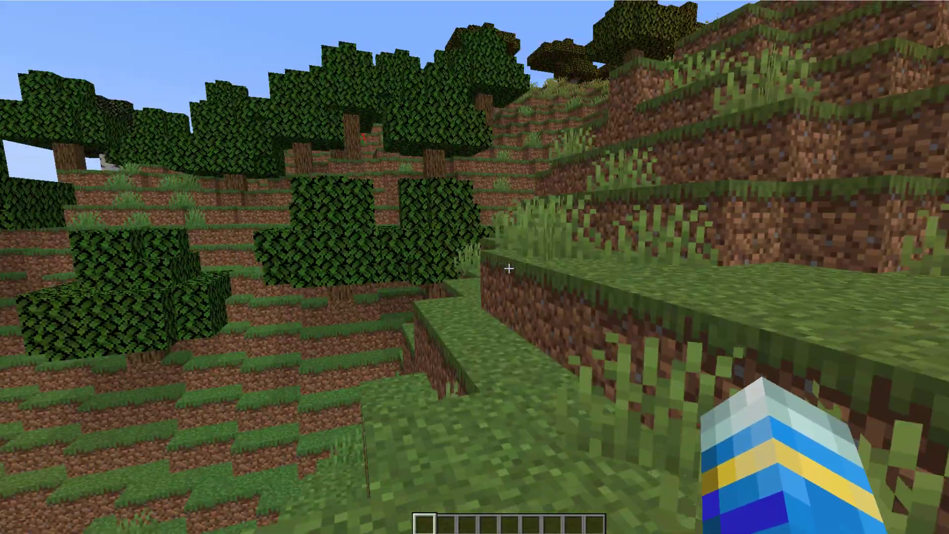
key(w)
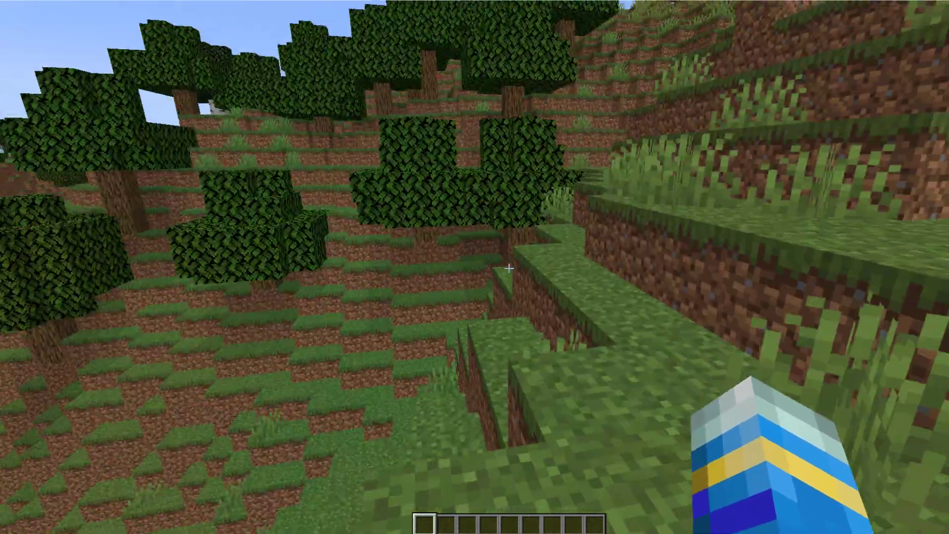
key(w)
key(w)
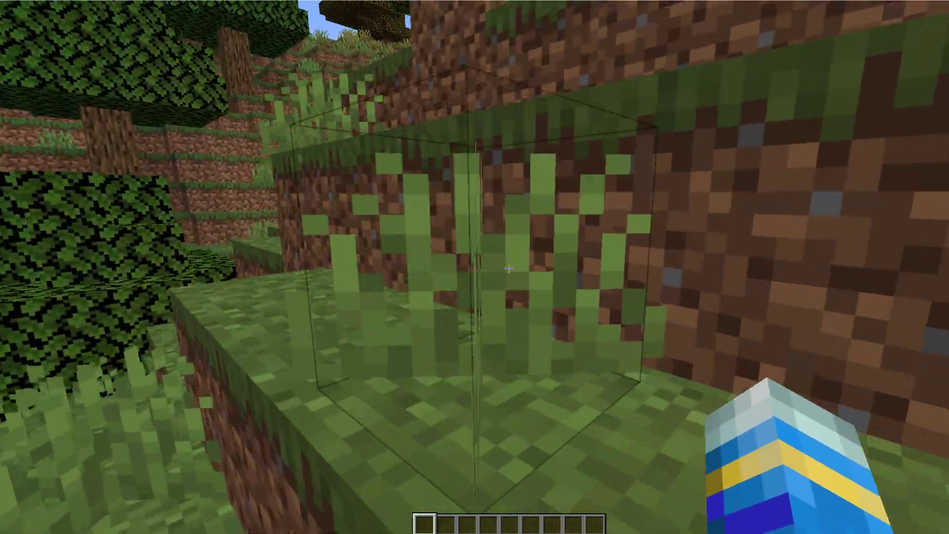
key(w)
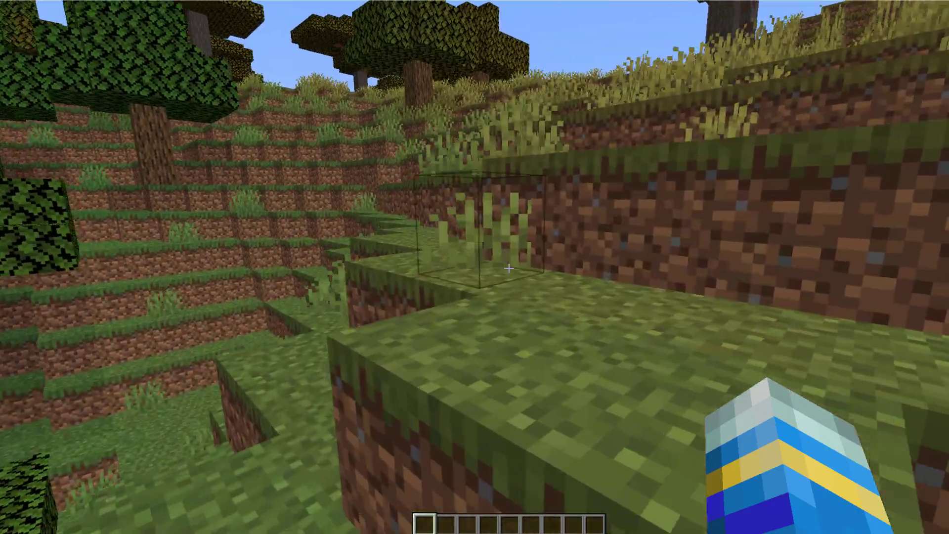
key(w)
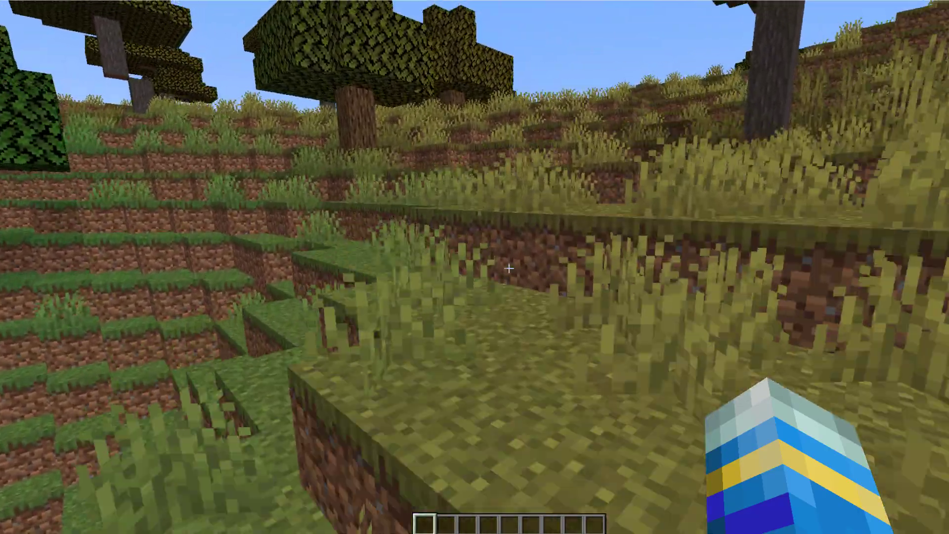
key(w)
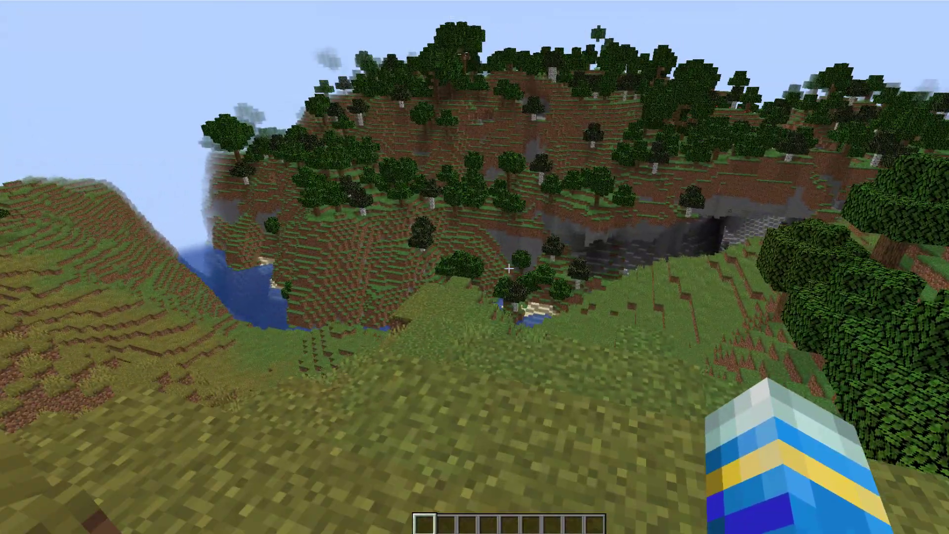
key(w)
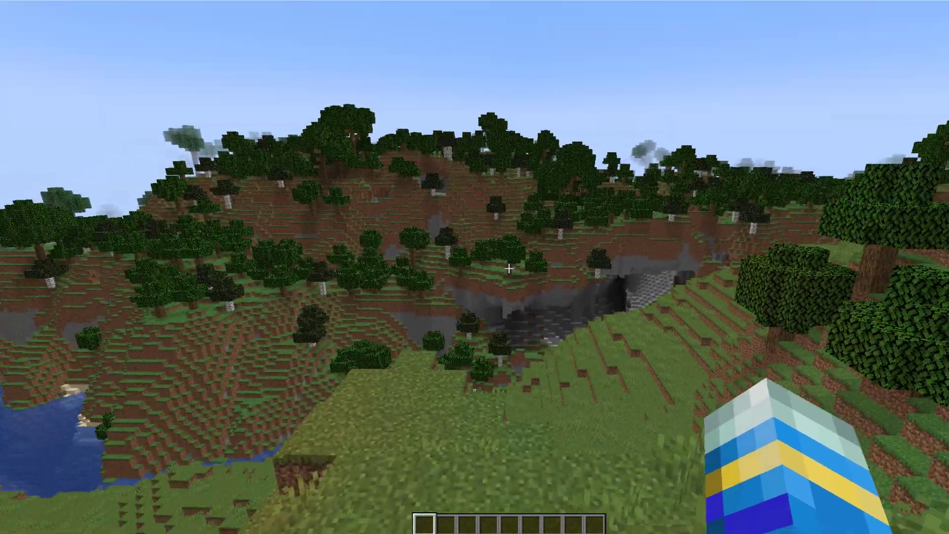
- Send the message "test" in the server chat and check how the current group prefix is displayed
text(ttest)
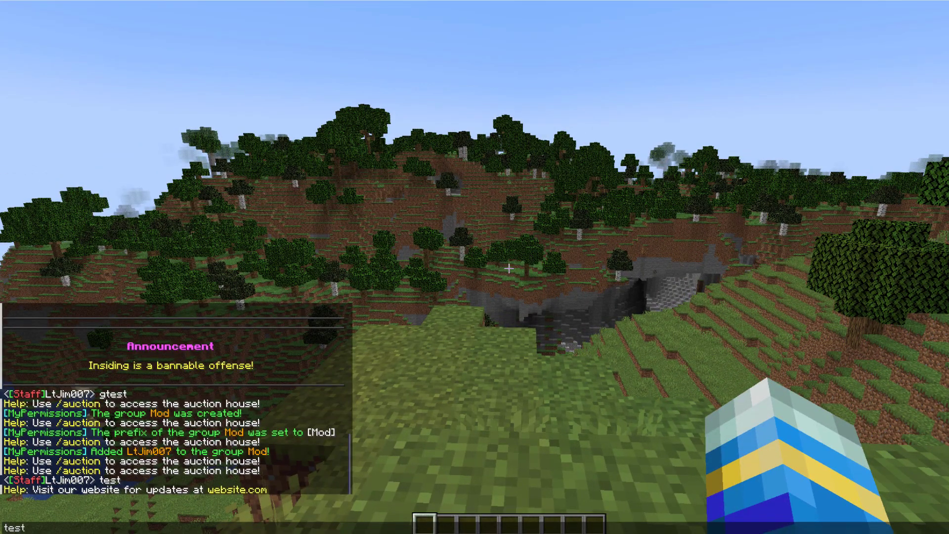
key(Return)
key(t)
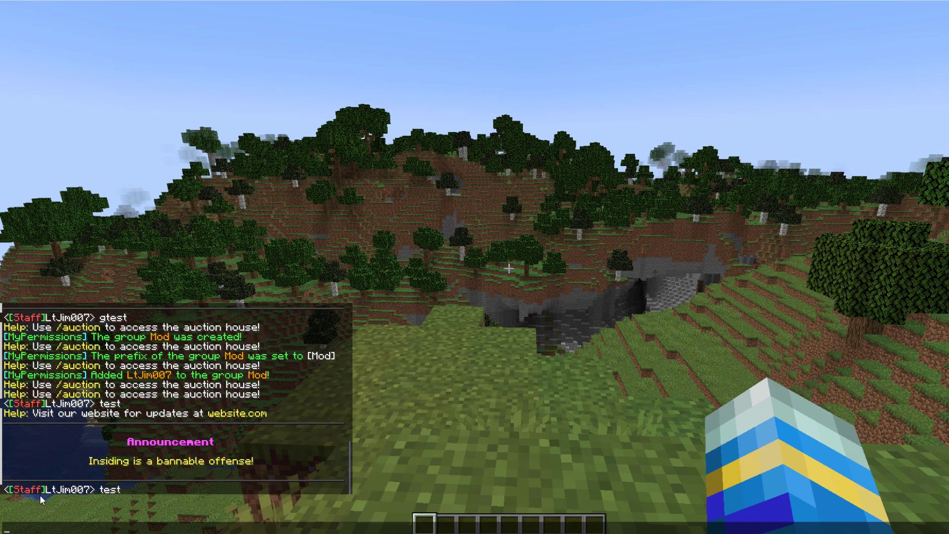
key(Escape)
key(w)
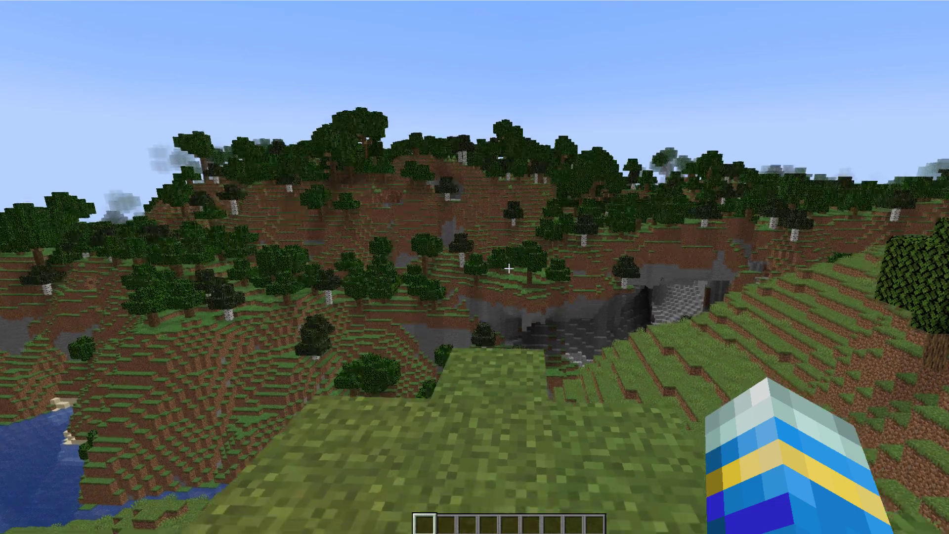
- Create a permission group named Player with the /group create command
key(slash)
text(group create)
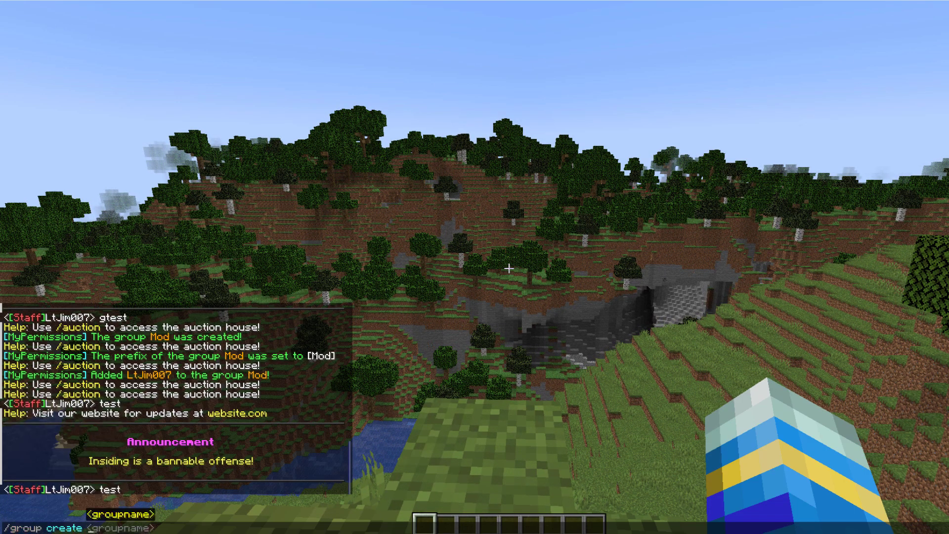
text( Player)
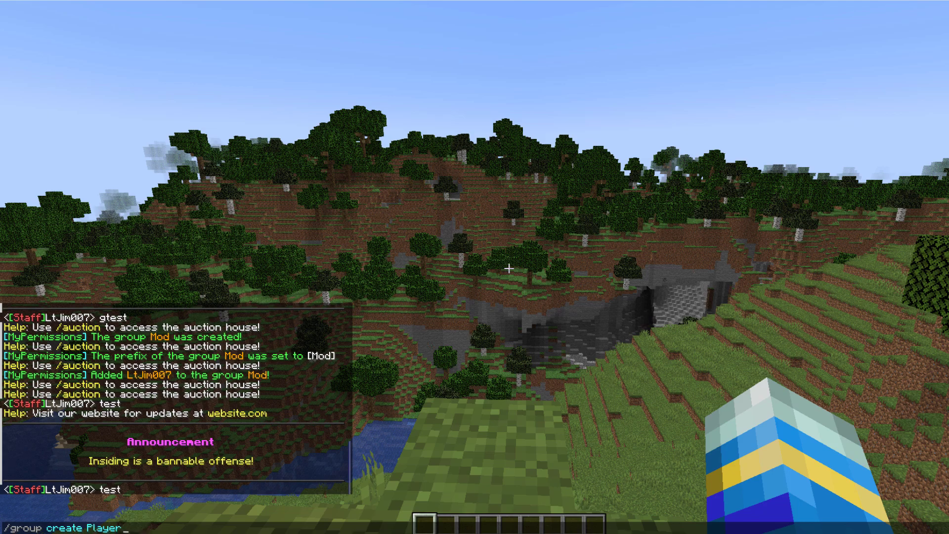
key(Return)
key(t)
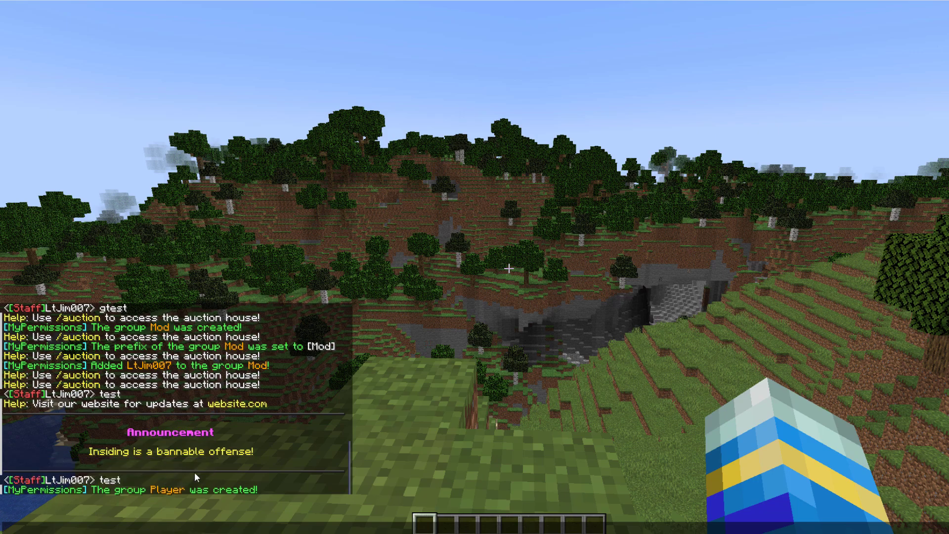
key(Escape)
- Set the Player group's prefix to [Player] with the /group setprefix command
text(/group setprefix)
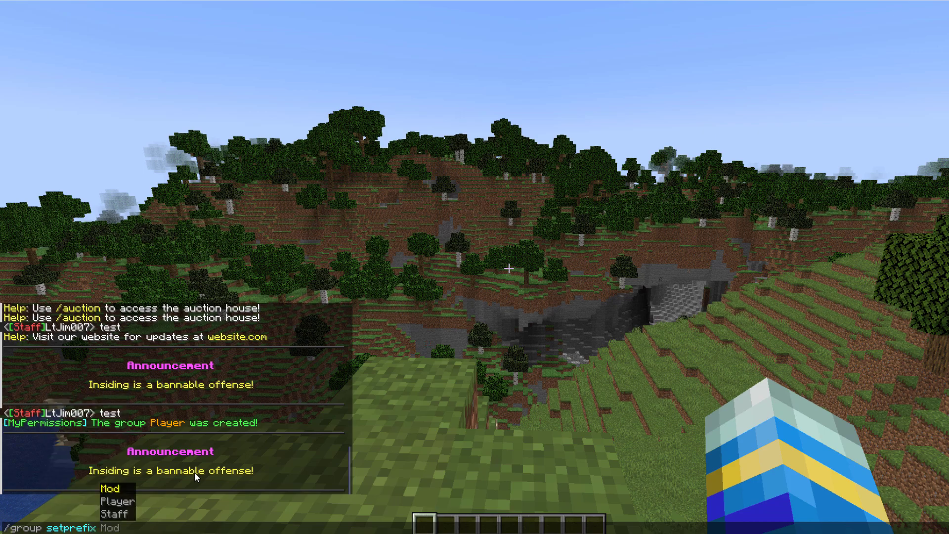
key(Tab)
key(Tab)
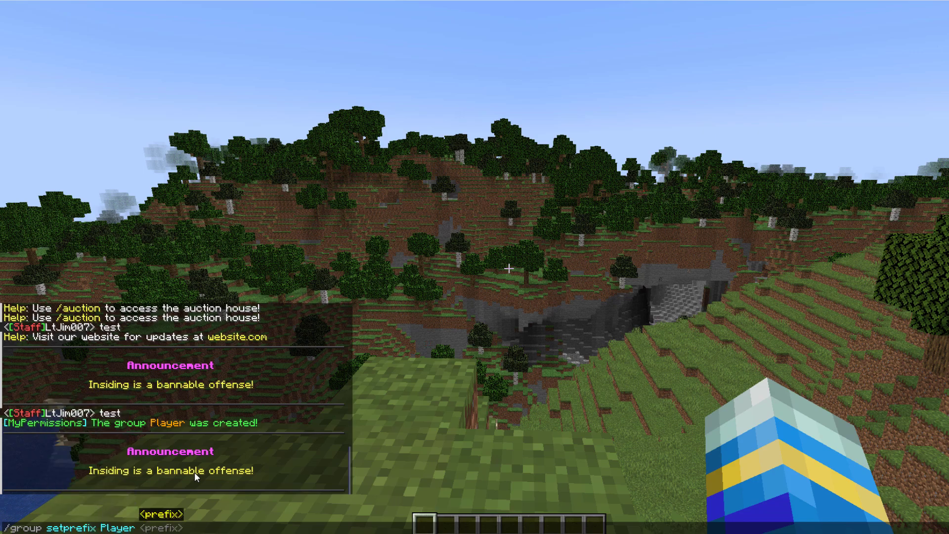
text([Player])
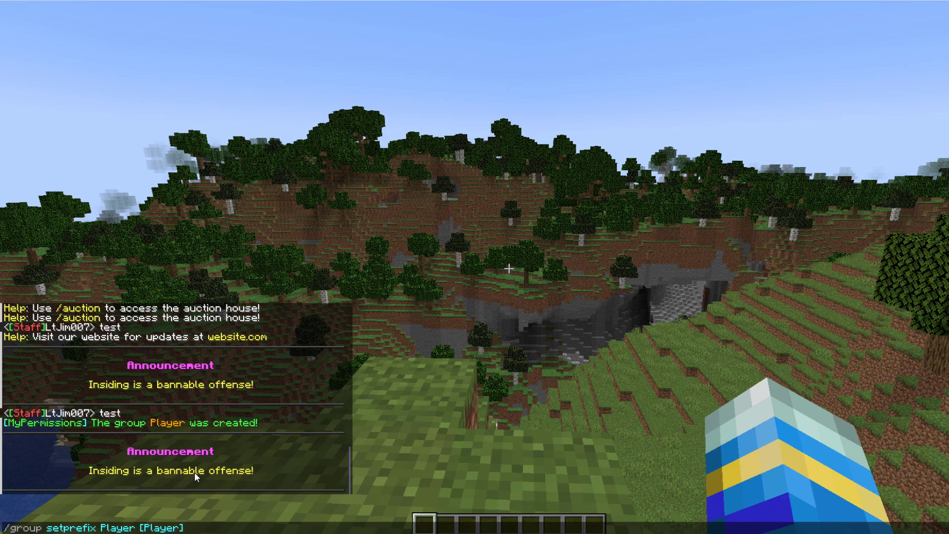
key(Return)
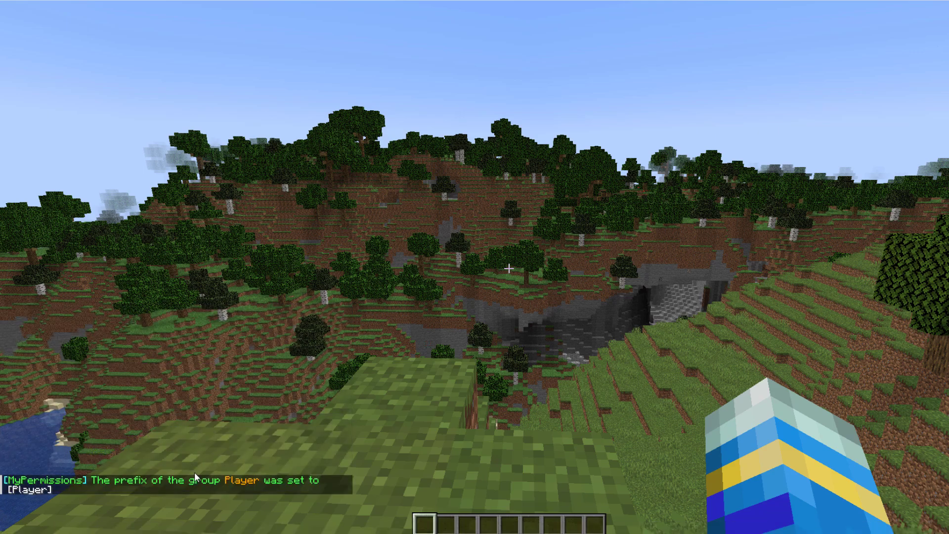
key(t)
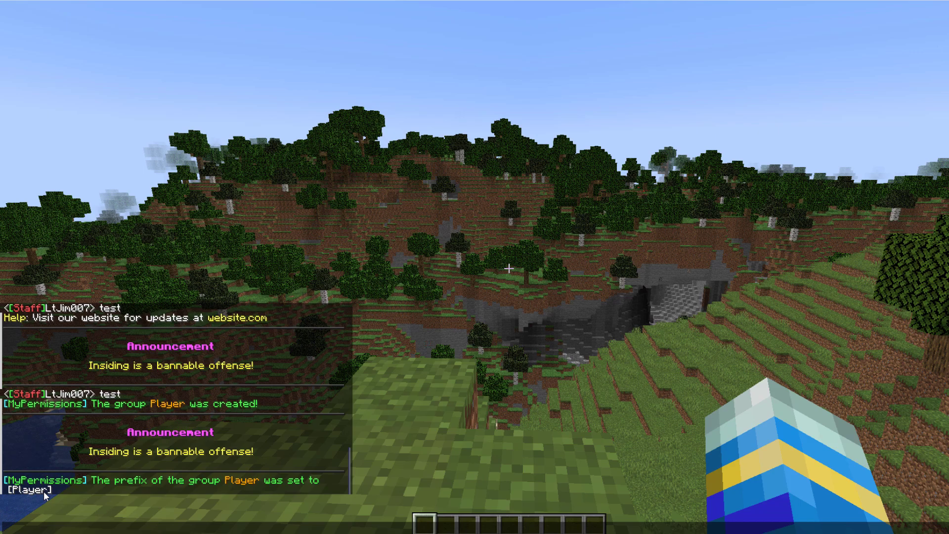
key(Escape)
- Set the Player group's suffix to -hello with the /group setsuffix command
text(t/)
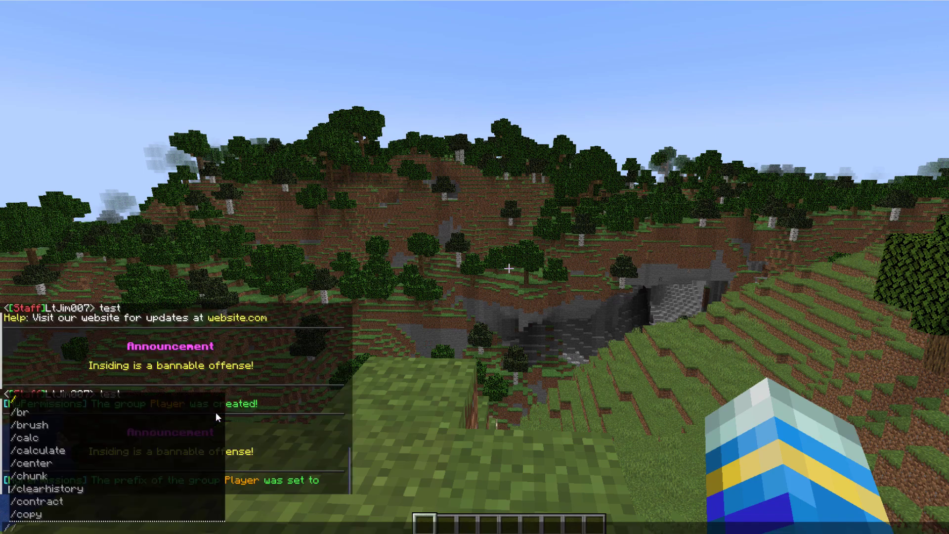
key(BackSpace)
text(/group)
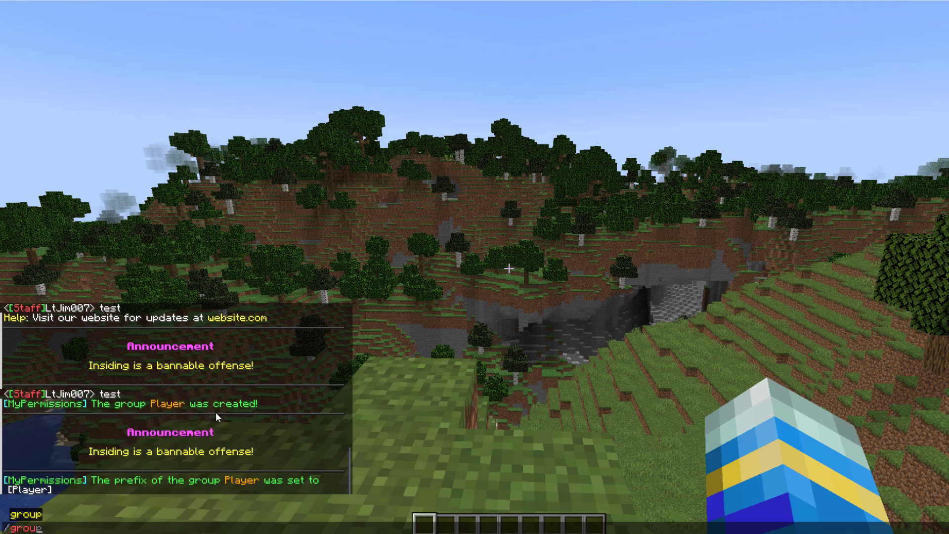
text( setsuffix)
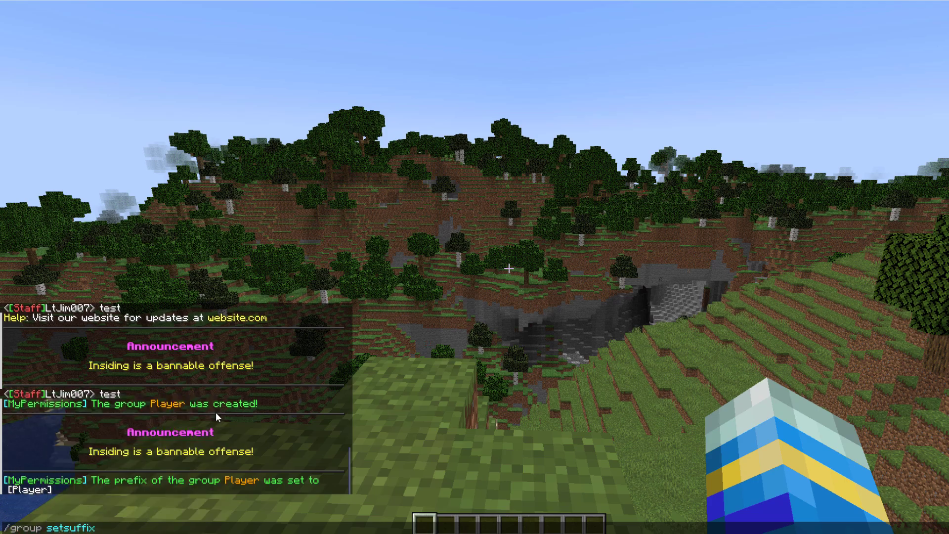
text( Player -hello)
key(Return)
- Prepare the /group add command for the Player group in chat, leaving out the permission and not submitting it
text(/group)
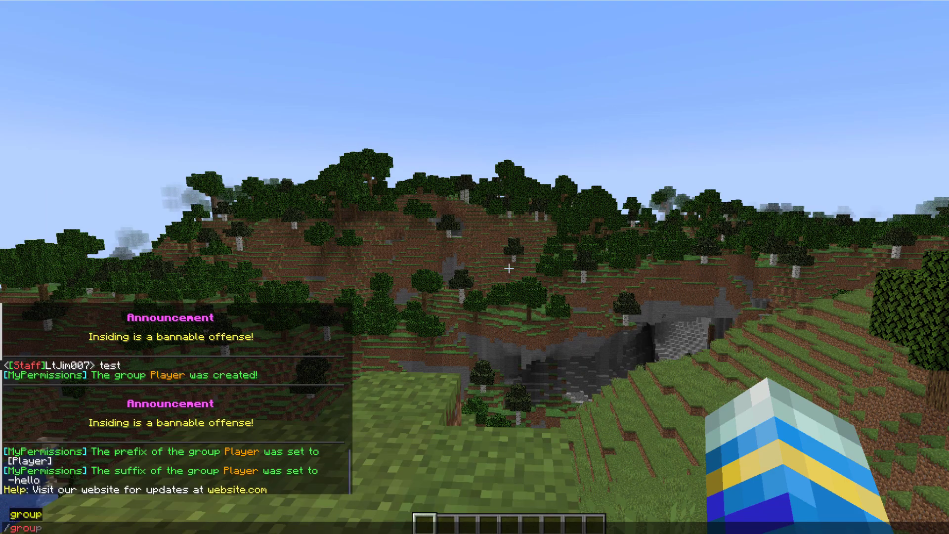
key(Tab)
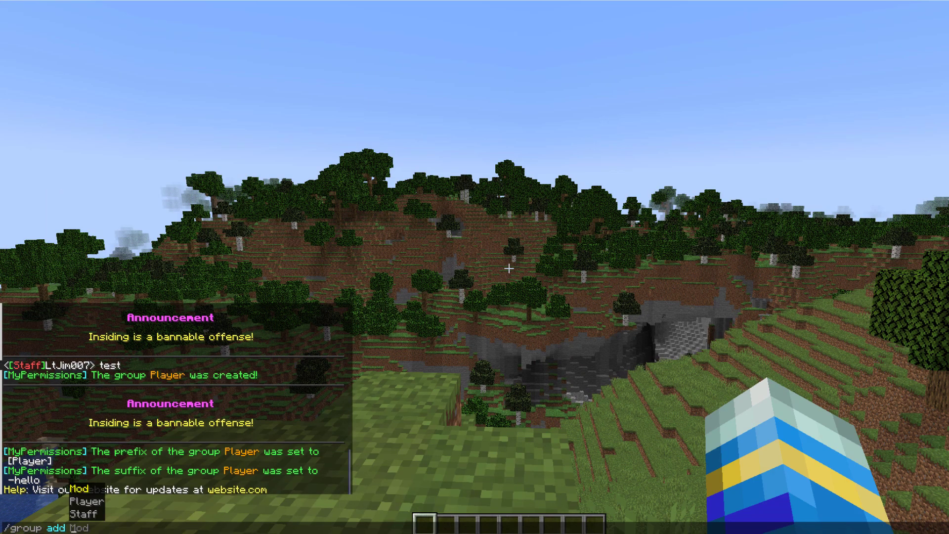
key(Tab)
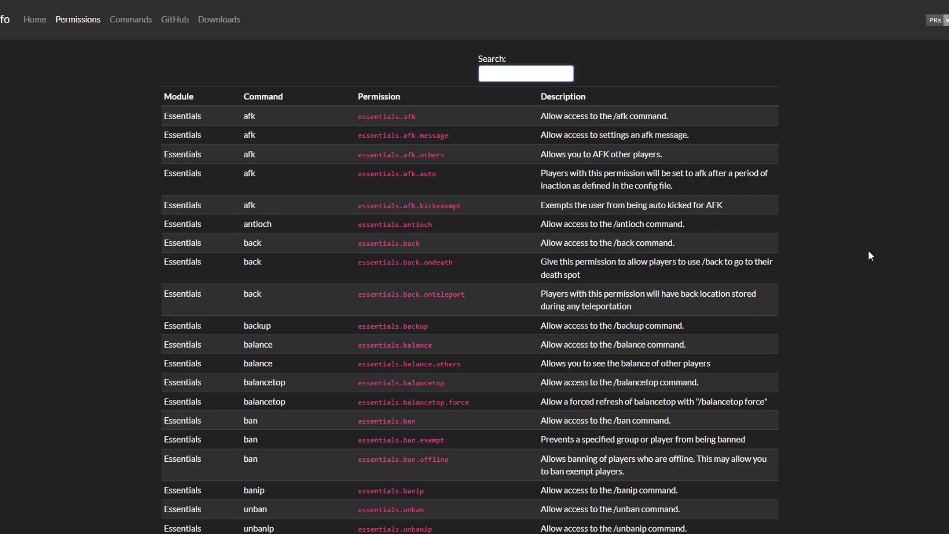
- Find the permission for the /tp command in the Essentials permissions list on the web page and copy essentials.tp
scroll(569, 196, down, 20)
scroll(569, 197, down, 20)
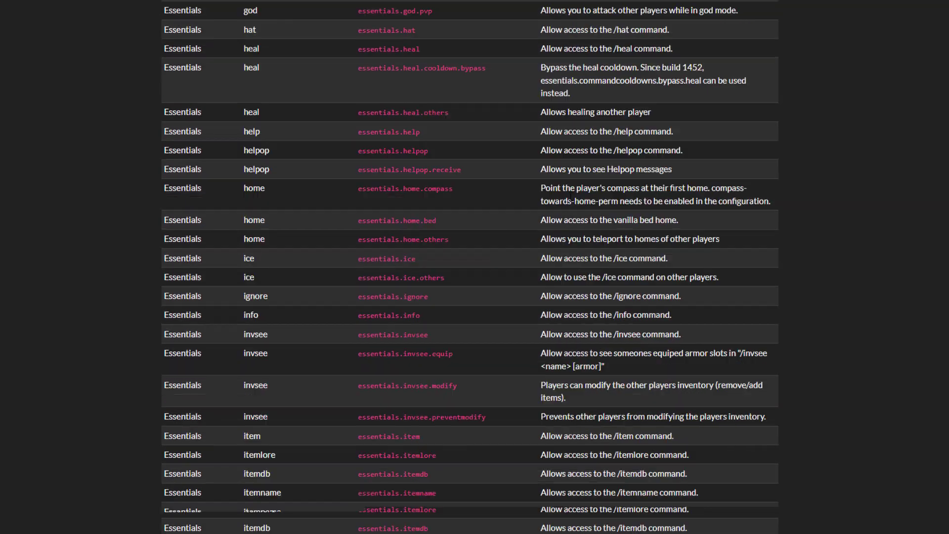
scroll(839, 399, down, 20)
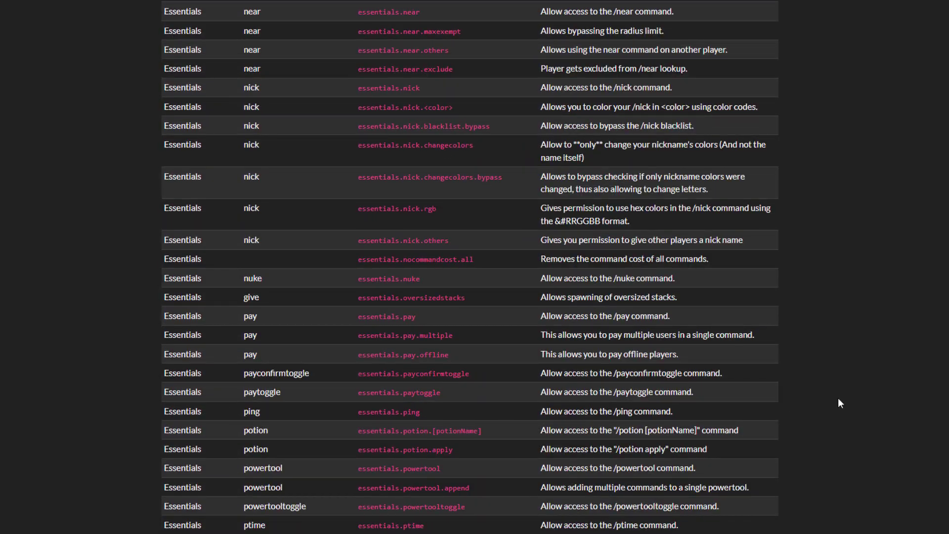
scroll(868, 445, down, 15)
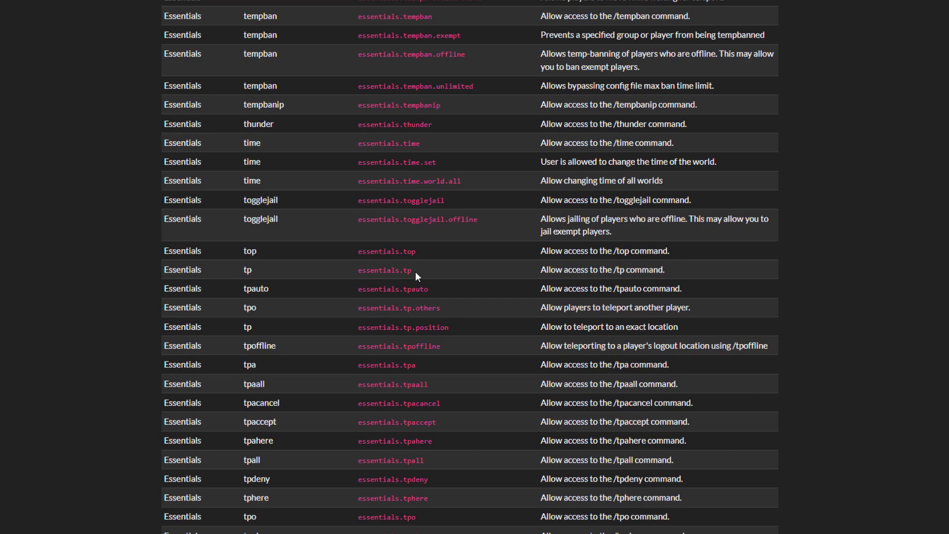
key(ctrl+c)
click(360, 271)
- Switch back to Minecraft and complete the prepared command to add the copied essentials.tp permission to the Player group
key(alt+Tab)
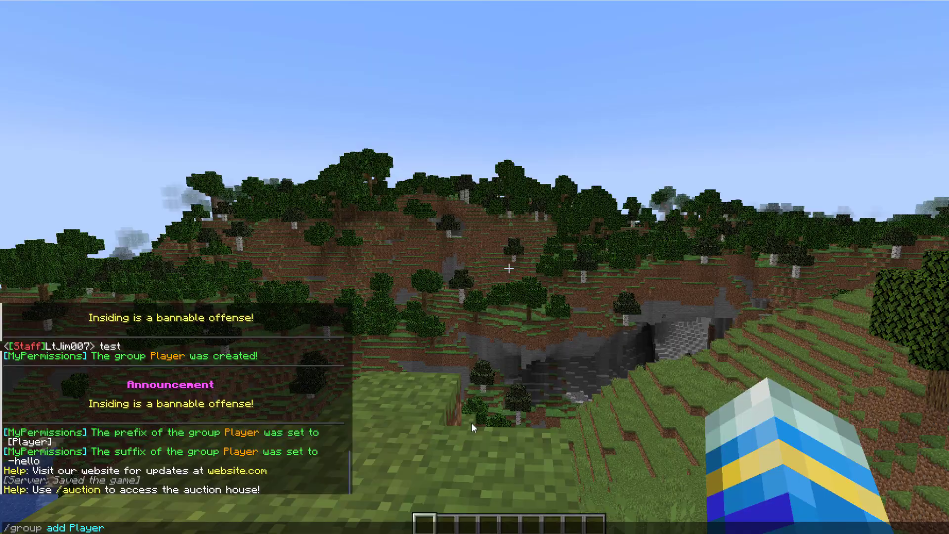
key(ctrl+v)
key(Return)
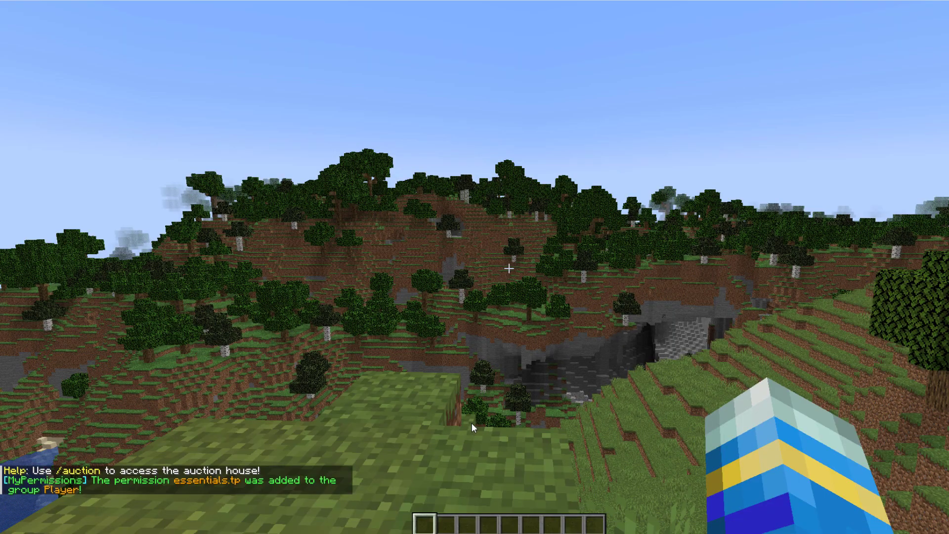
key(t)
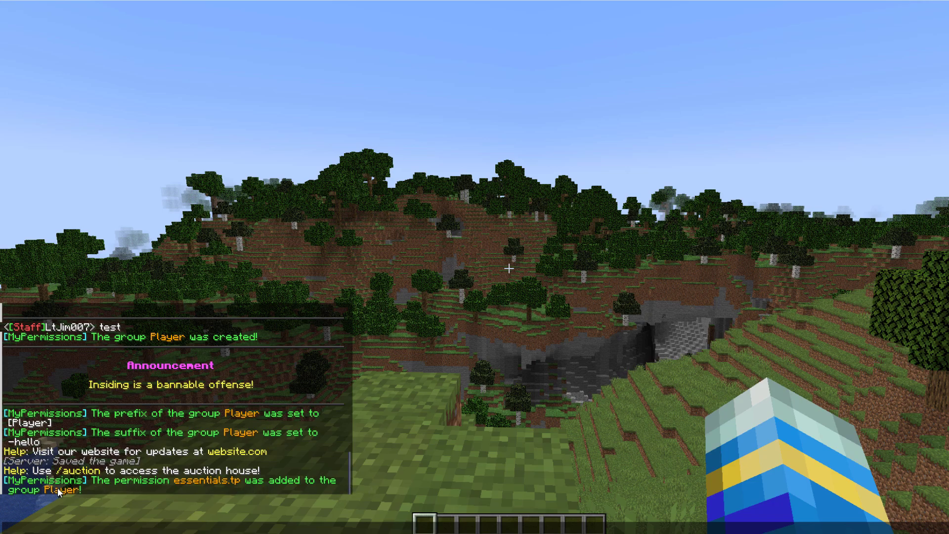
key(Escape)
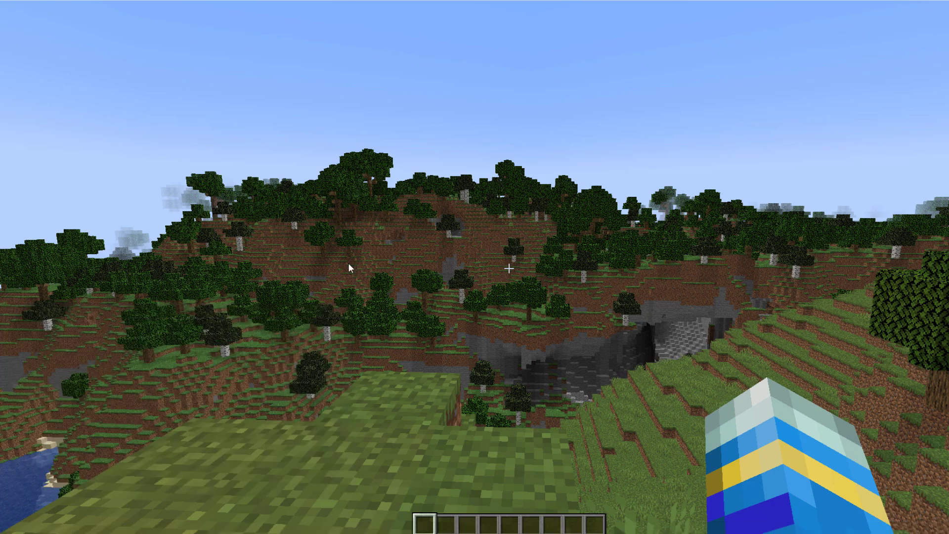
- Add the online player to the Player group with the /group addplayer command
text(t/group add)
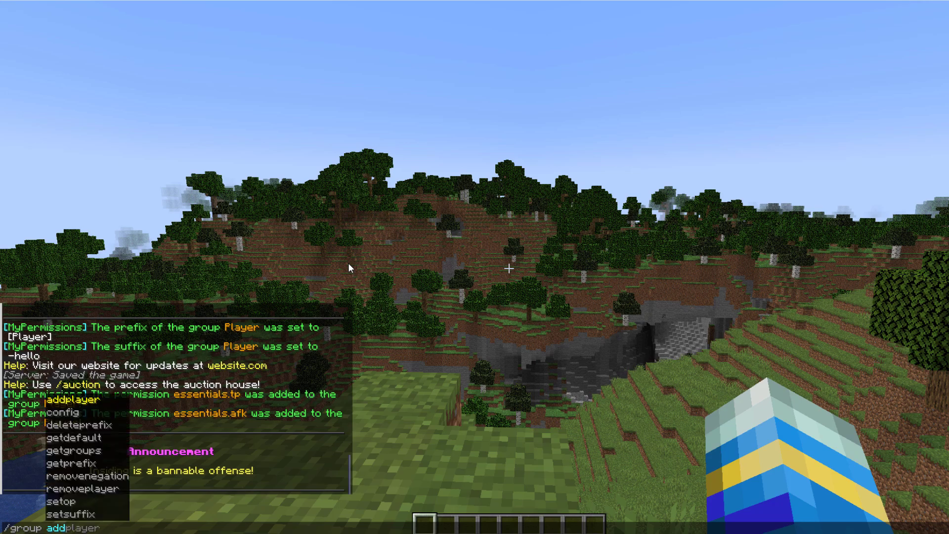
text(player)
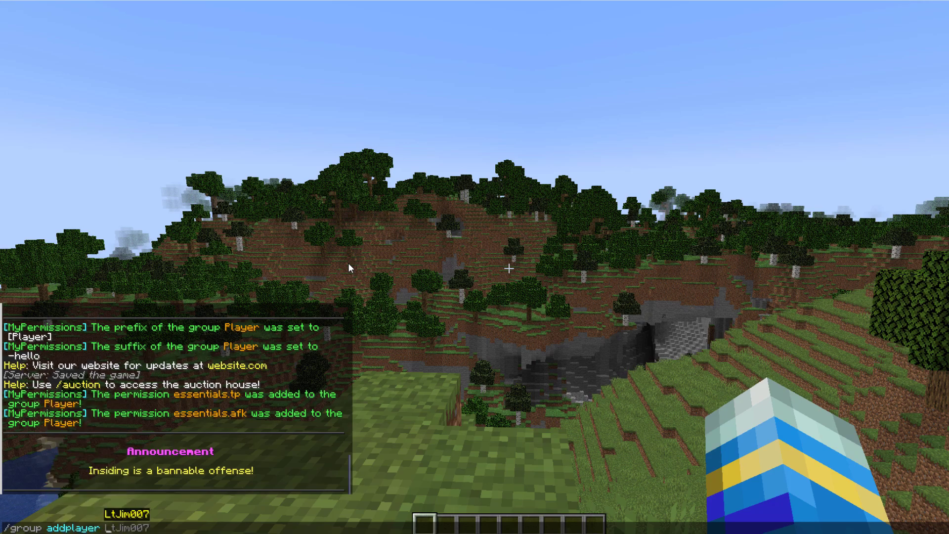
key(Tab)
key(Tab)
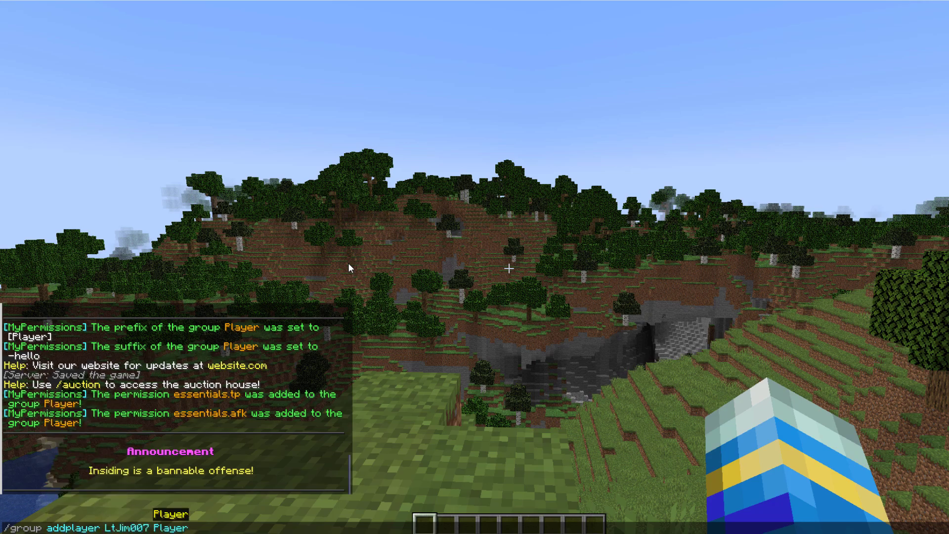
key(Return)
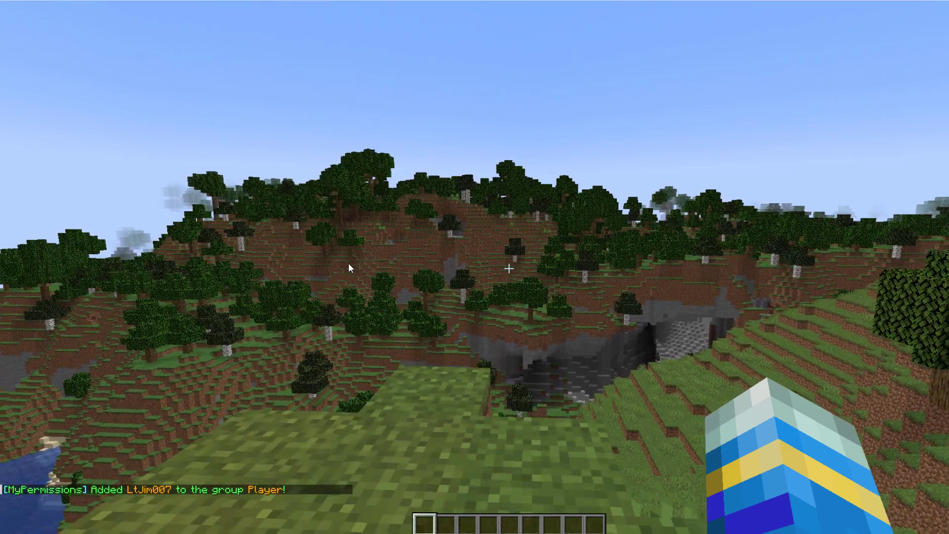
- List the groups of the online player with the /group getgroups command
text(/group ge)
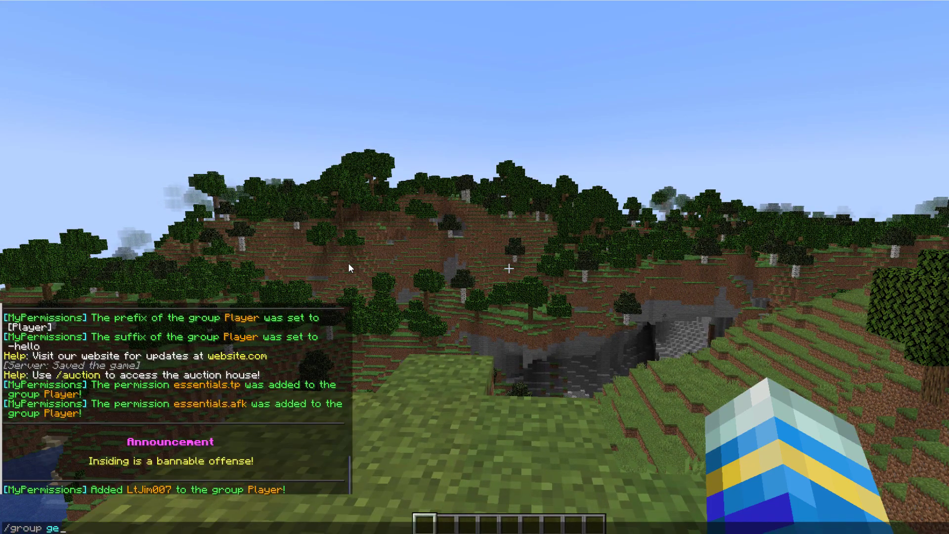
text(t)
key(Tab)
key(Tab)
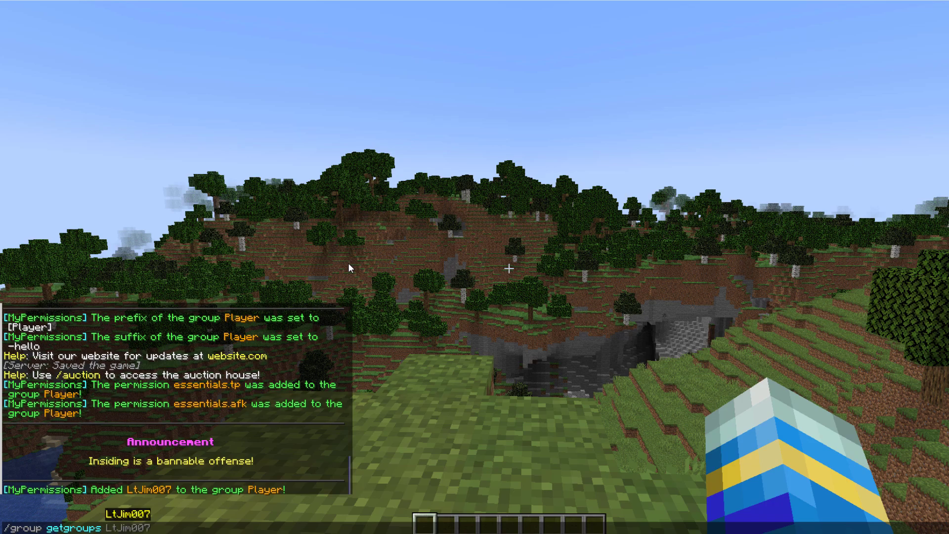
key(Tab)
key(Return)
- Remove the online player from the Mod group with the /group removeplayer command
key(t)
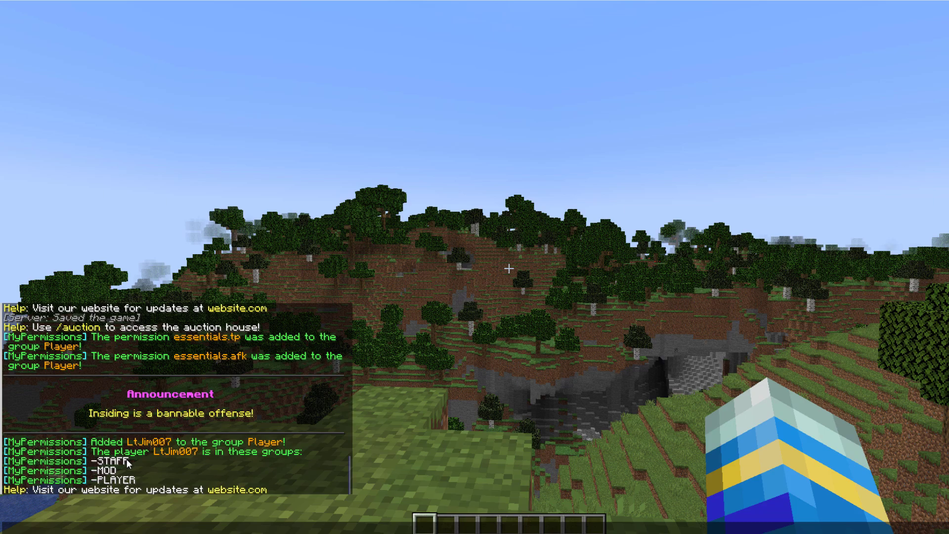
text(/group)
text( removeplayer)
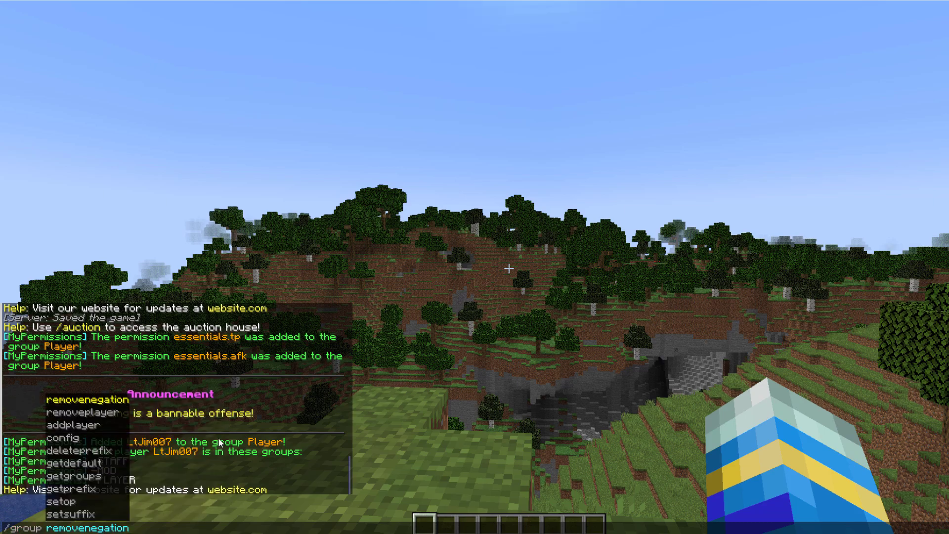
text( LtJim007)
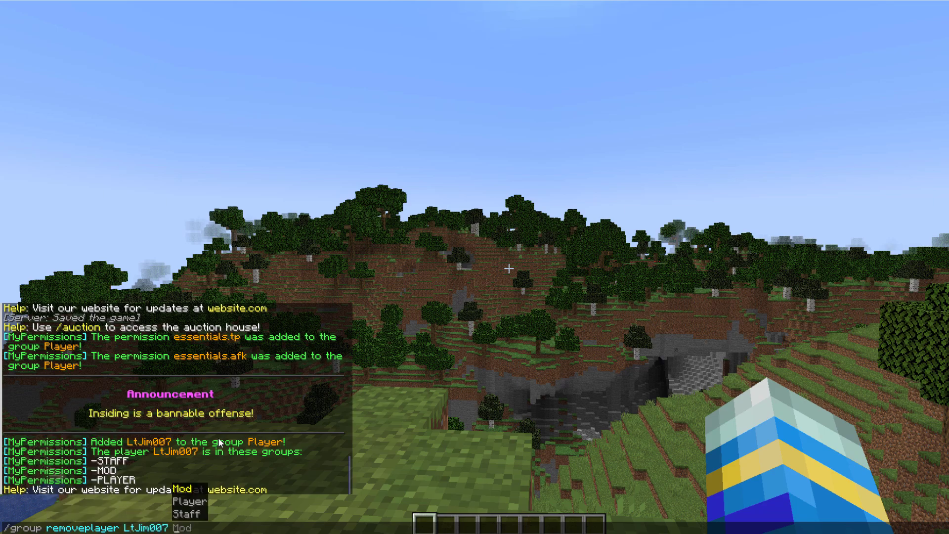
key(Tab)
key(Return)
- Reuse the previous /group removeplayer command to remove the online player from the Staff group
key(t)
key(Up)
key(BackSpace)
key(BackSpace)
key(BackSpace)
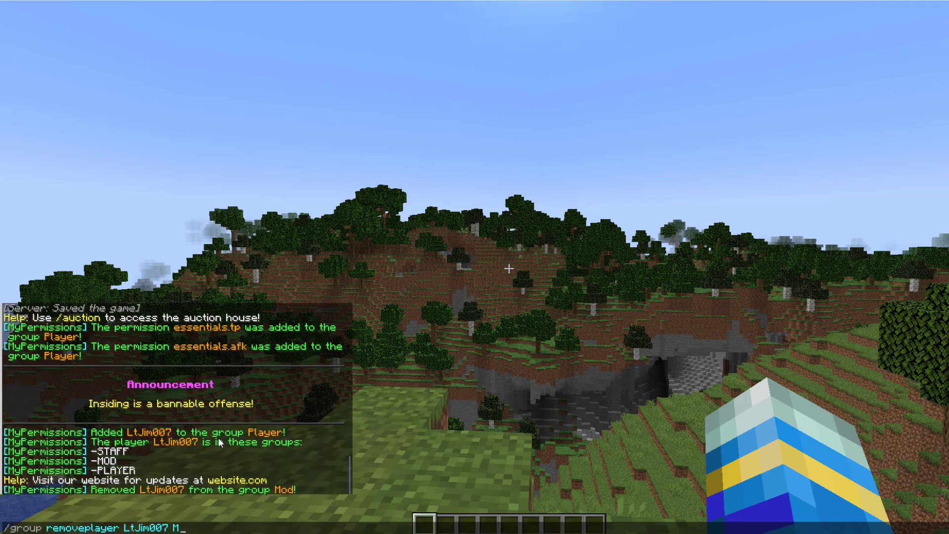
text(st)
key(Tab)
key(BackSpace)
key(BackSpace)
key(BackSpace)
key(BackSpace)
key(BackSpace)
text(S)
key(Return)
- Check the group prefix and suffix on the player's recent chat messages and return to the game
key(t)
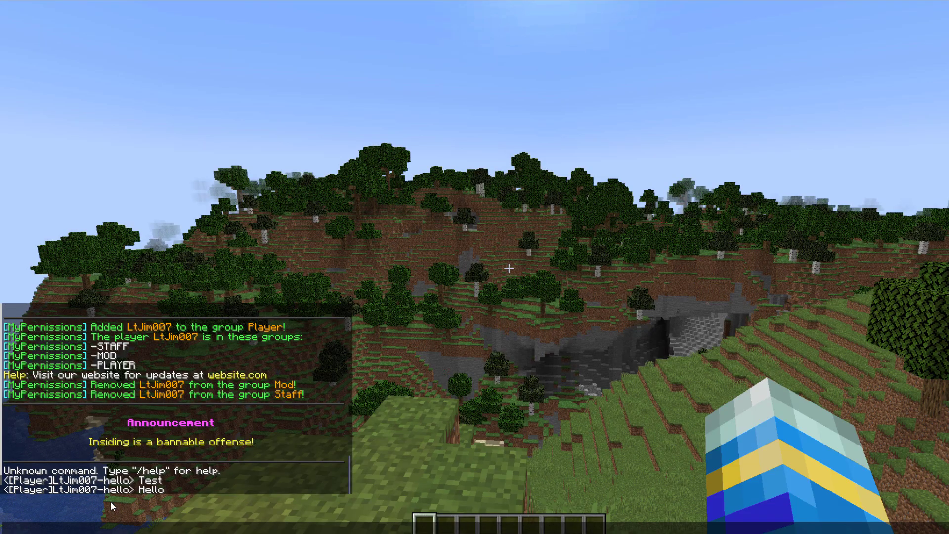
key(Escape)
key(w)
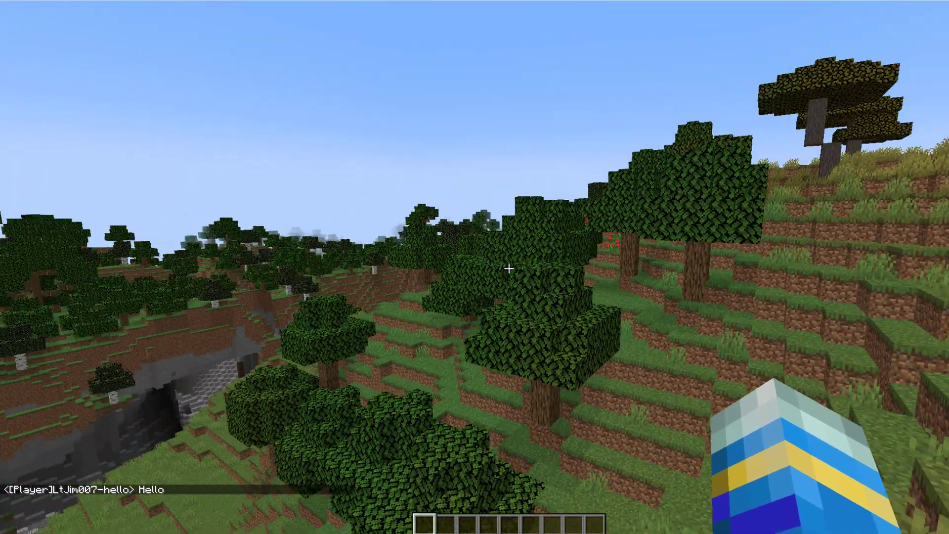
- Make Player the default group with the /group setdefault command
text(t/group set)
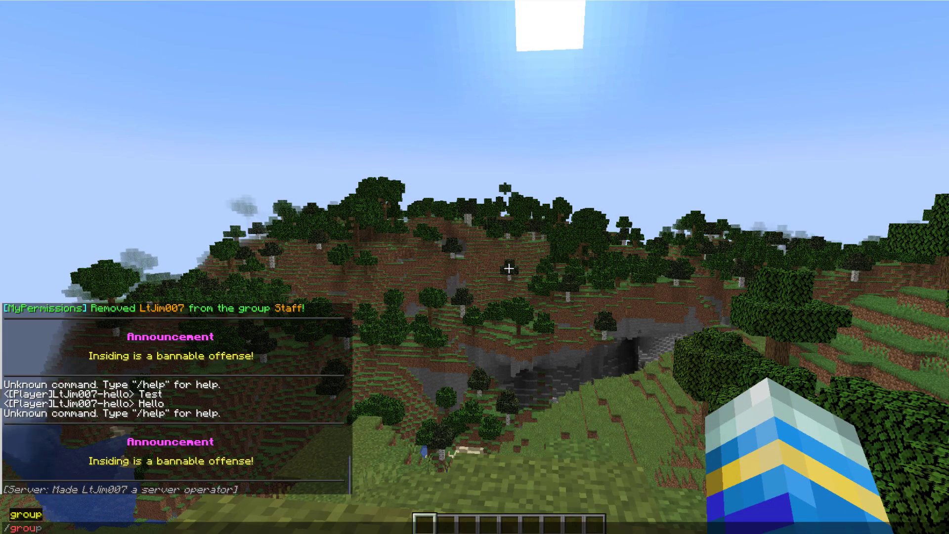
key(Tab)
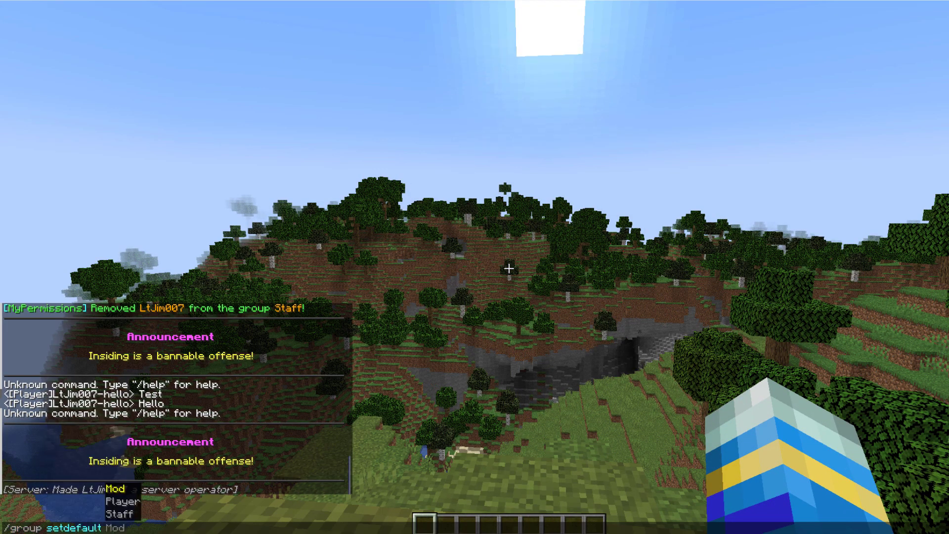
key(Tab)
key(Tab)
key(Return)
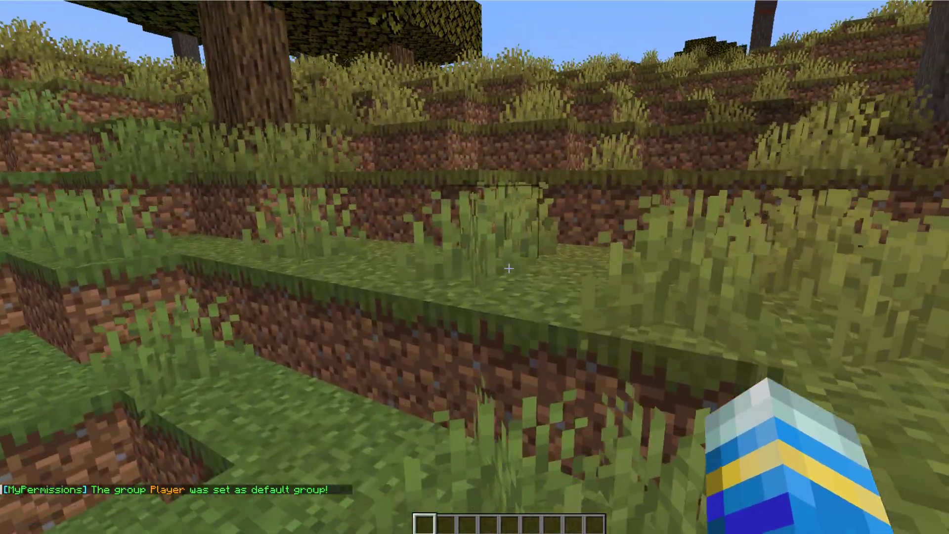
key(t)
key(Escape)
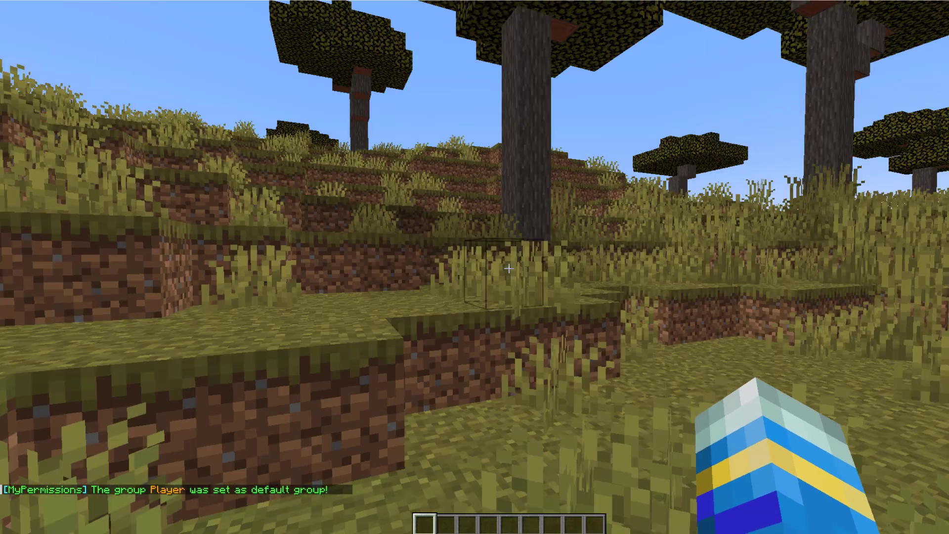
- Open the configuration screen of the Player group with the /group config command
key(slash)
text(green)
key(Tab)
key(Tab)
key(Tab)
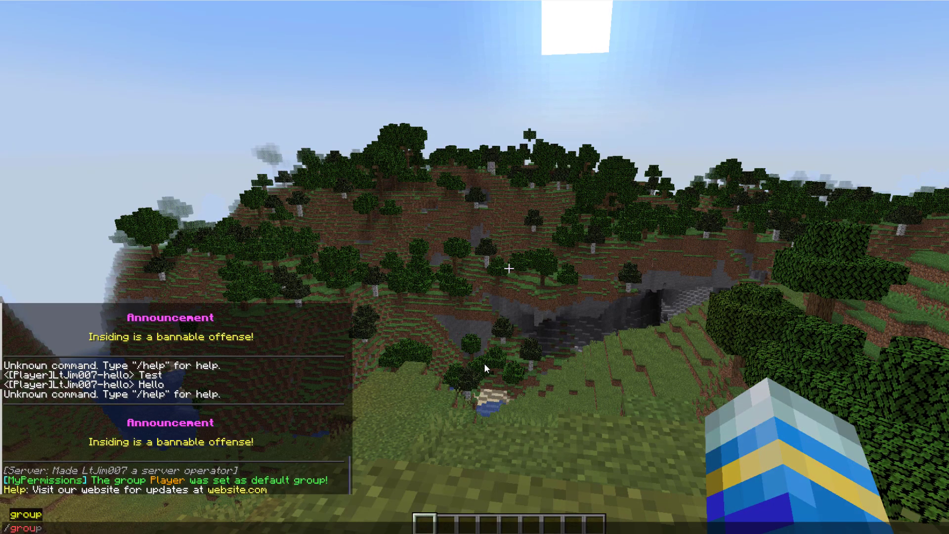
text(config)
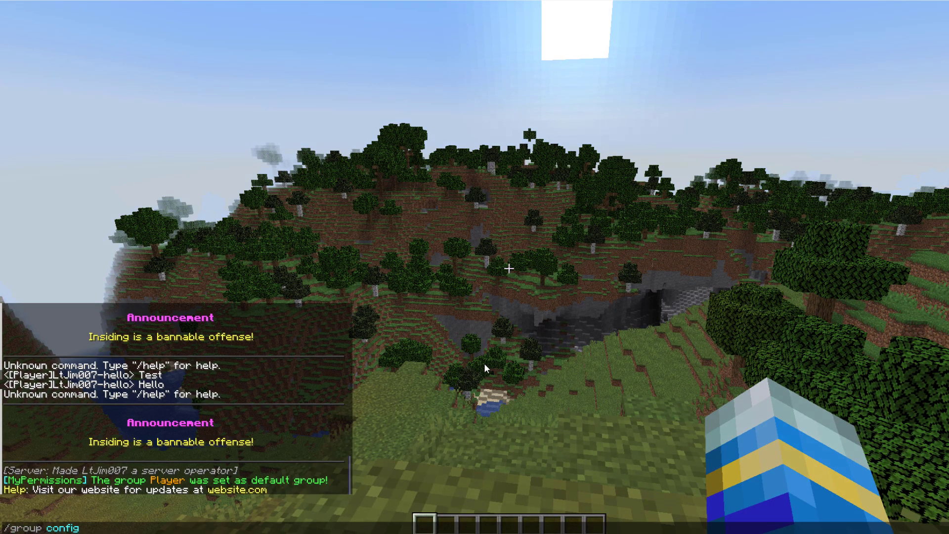
key(Tab)
key(Tab)
key(Return)
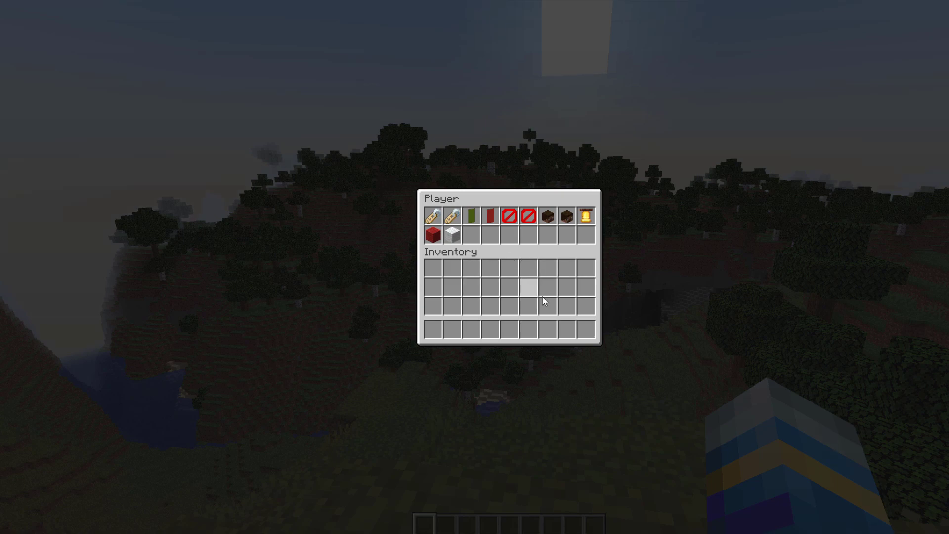
- Open the sign editor for the Player group's prefix and begin the text with &7[
click(430, 220)
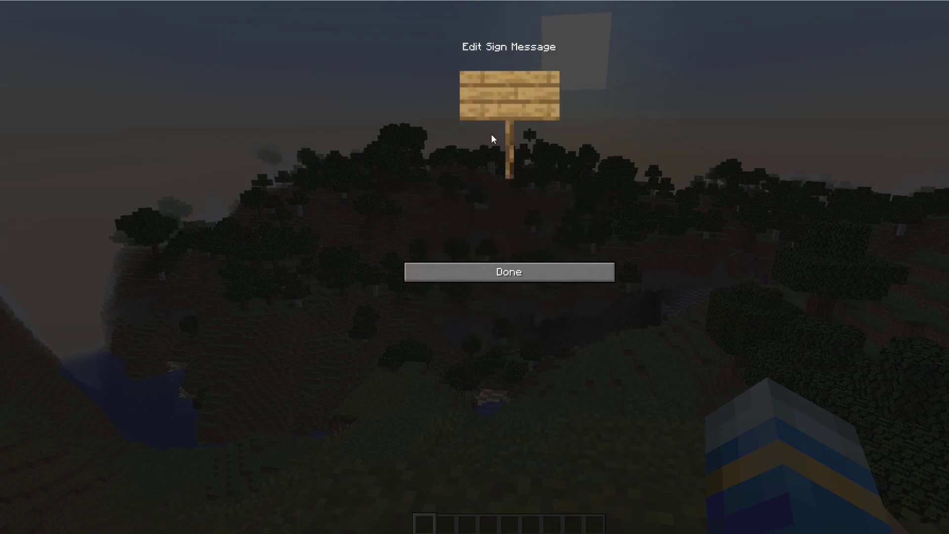
text(&)
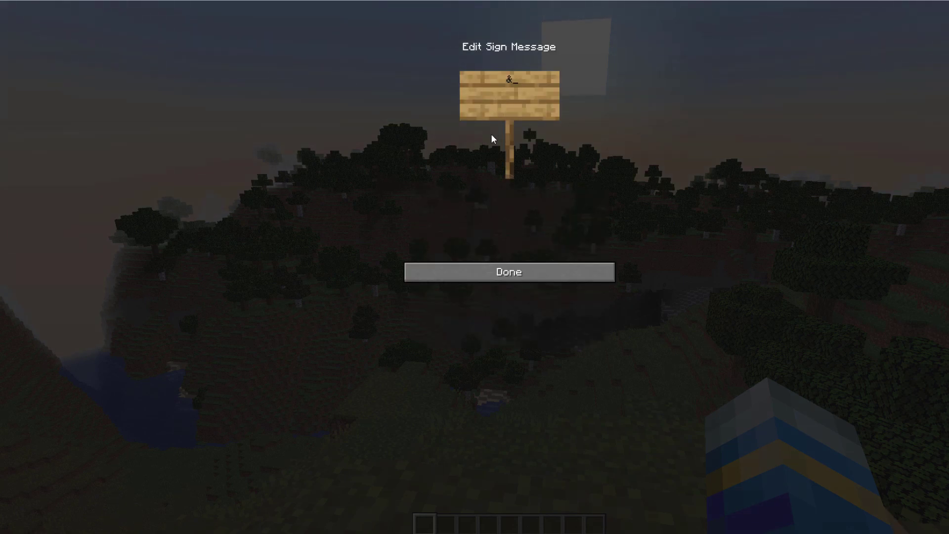
text(7[)
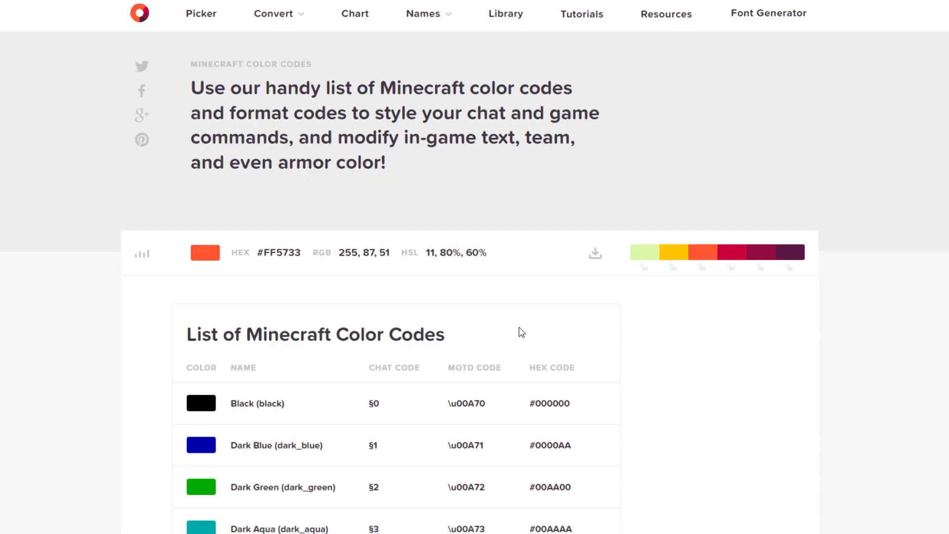
- Examine the lists of Minecraft color codes and format codes on the color code web page
scroll(521, 332, down, 6)
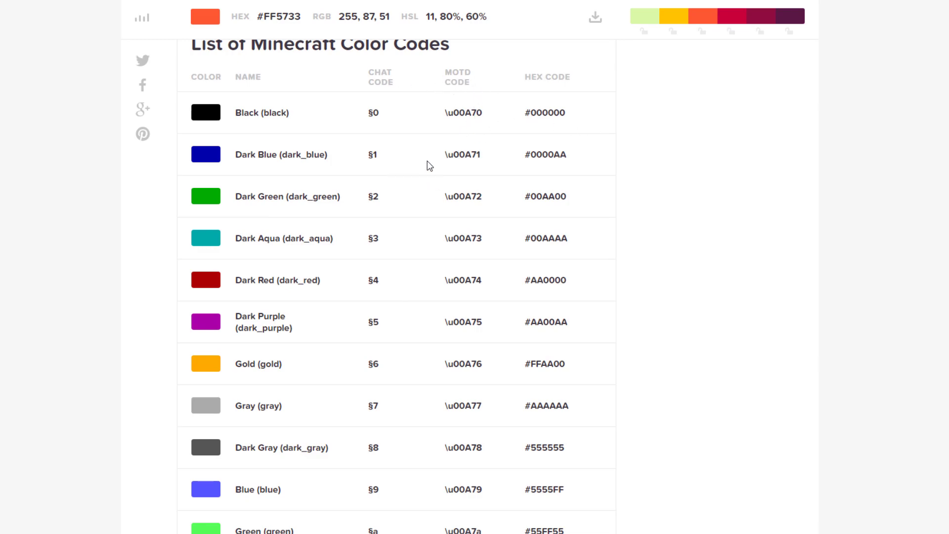
scroll(409, 182, down, 1)
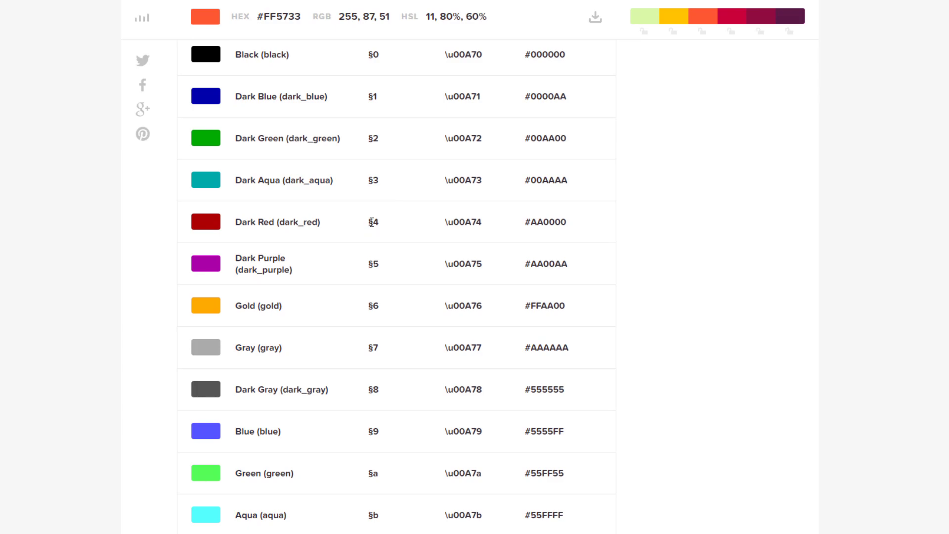
scroll(373, 222, down, 5)
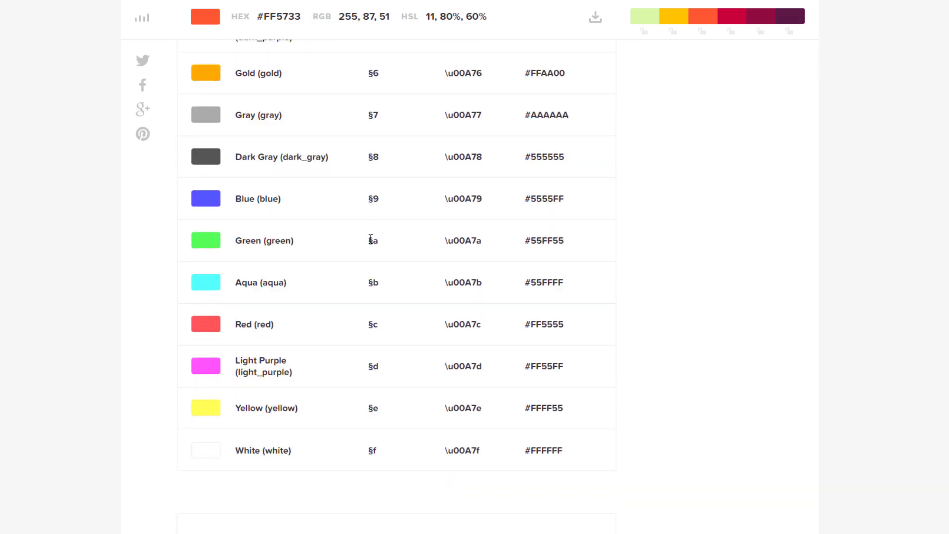
scroll(313, 403, up, 2)
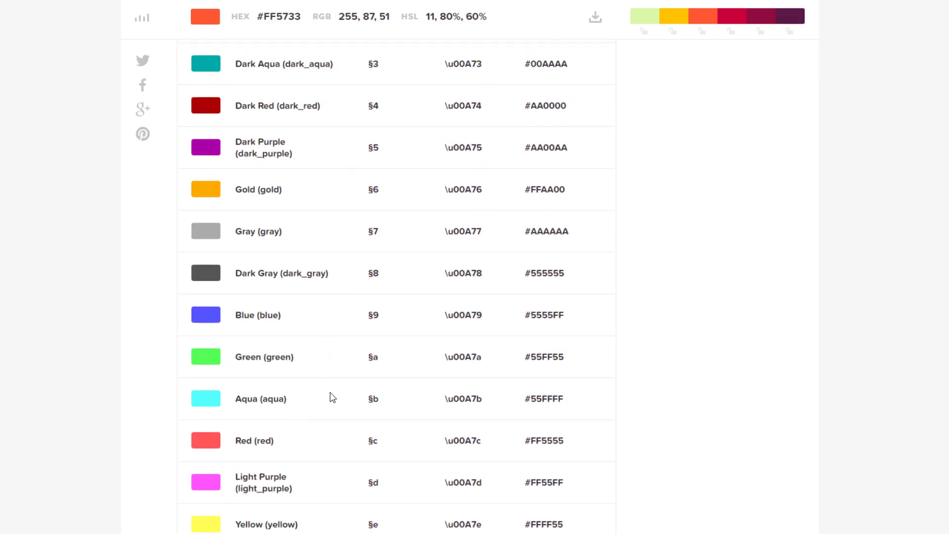
scroll(333, 397, down, 9)
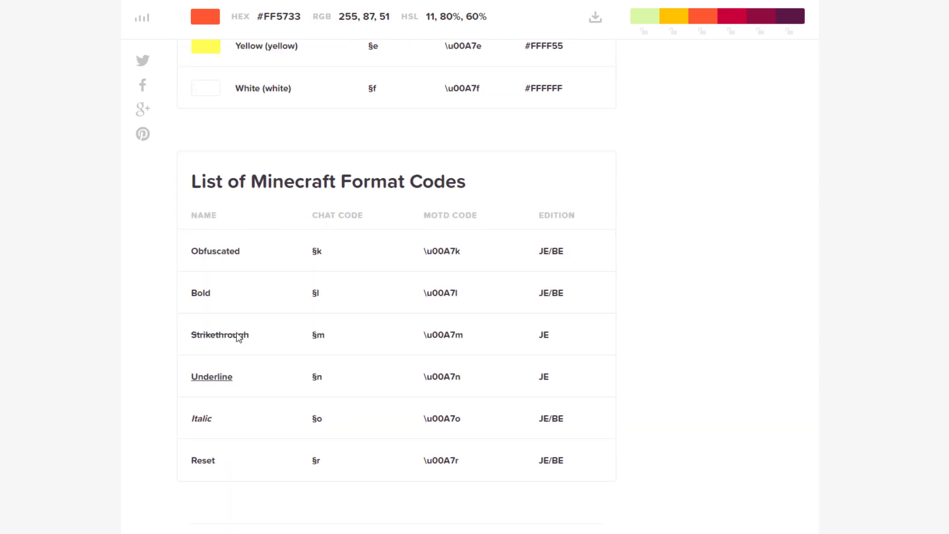
scroll(237, 336, down, 1)
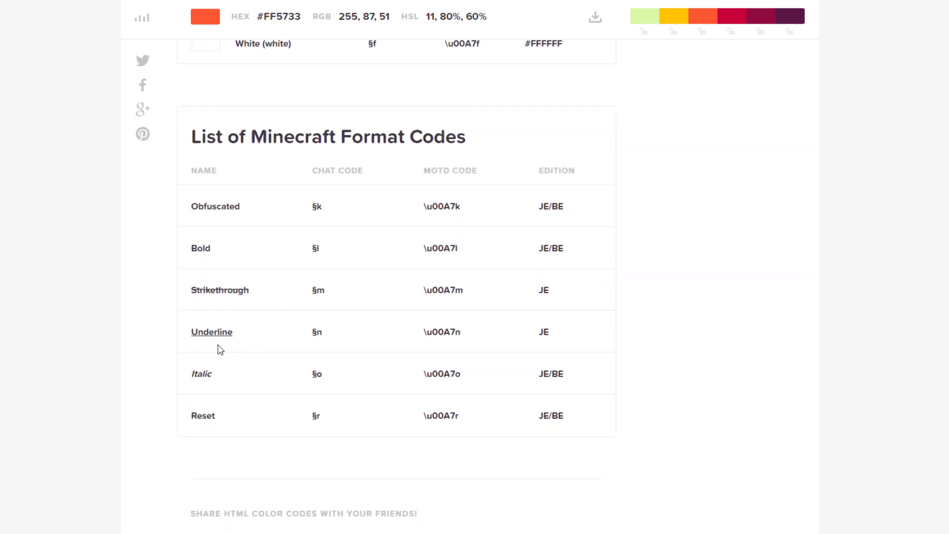
scroll(267, 317, up, 2)
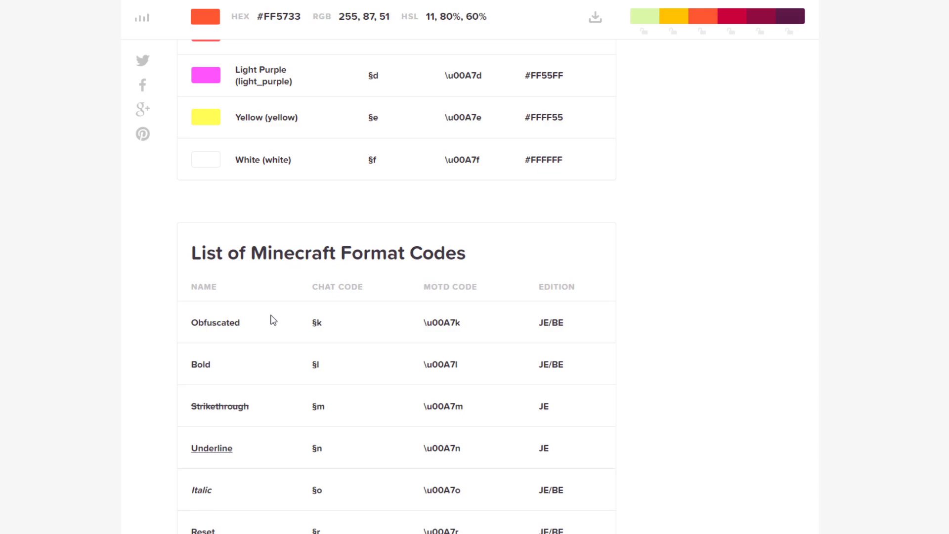
scroll(346, 406, up, 9)
- Switch back to Minecraft, finish the Player prefix as &7[&aPlayer&7], and send "test" in chat to check it
key(alt+Tab)
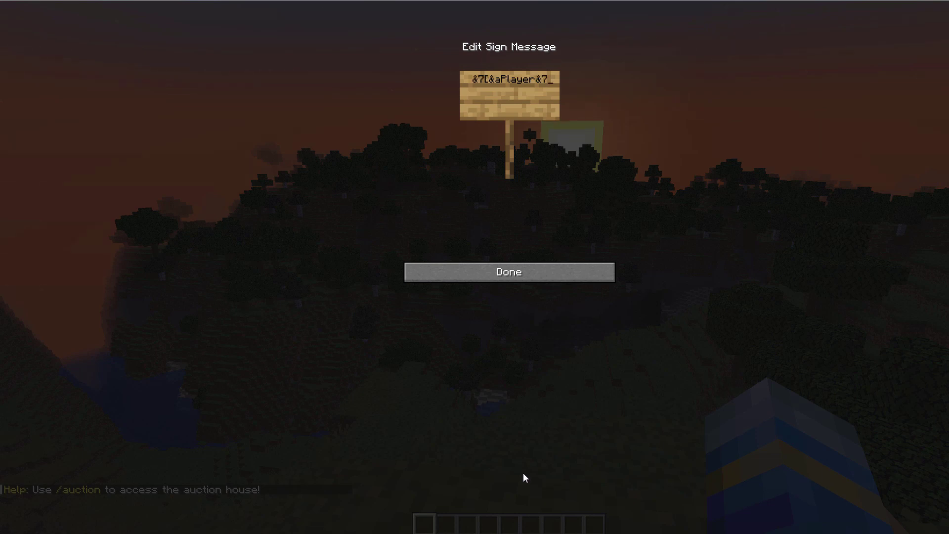
click(517, 283)
key(t)
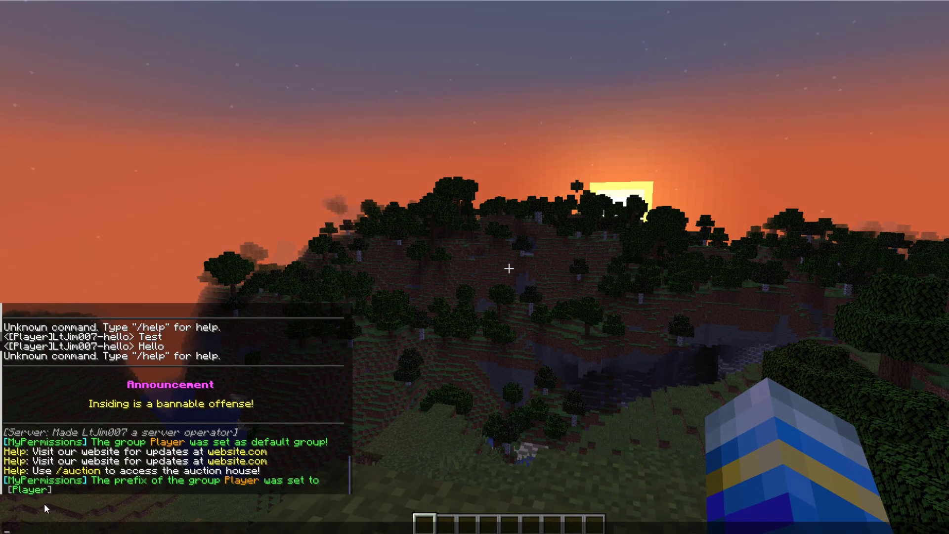
key(Return)
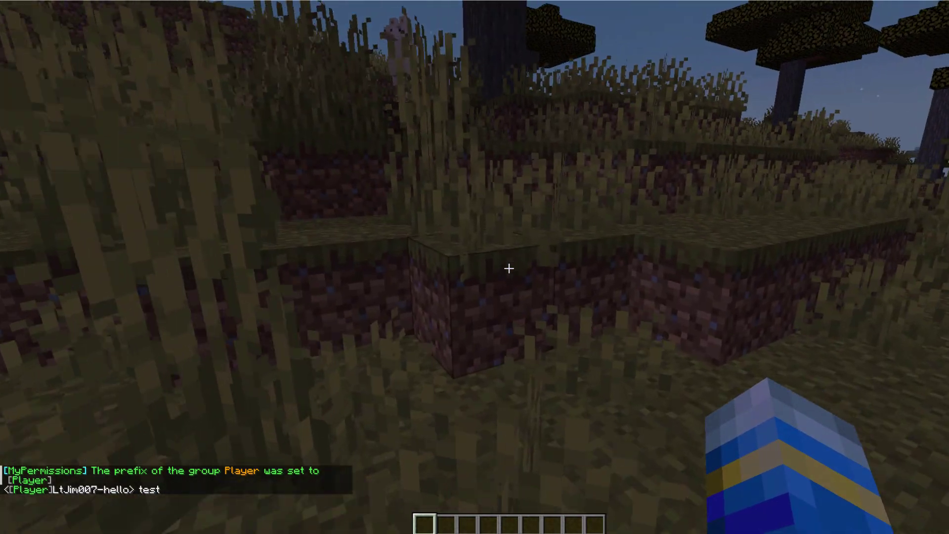
- Reopen the Player group's configuration screen by recalling an earlier command from the chat history
key(t)
key(Up)
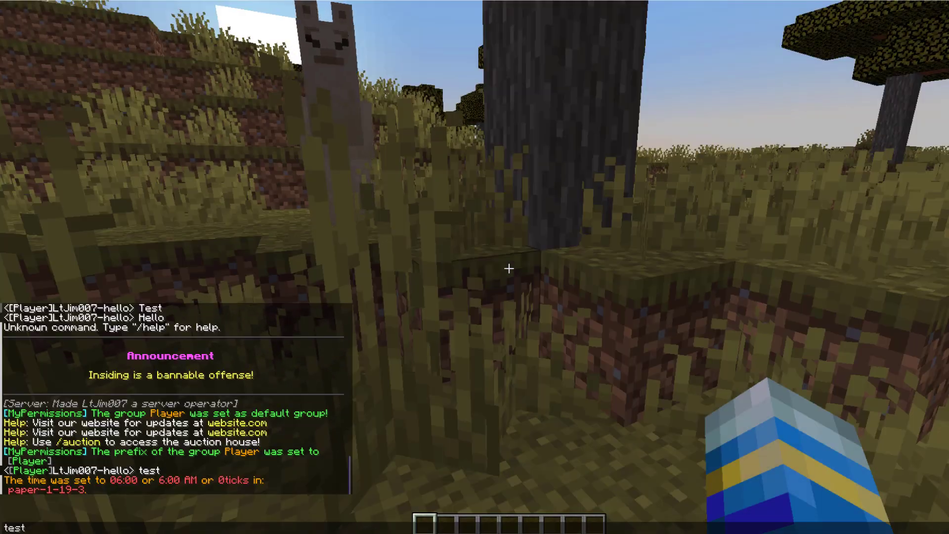
key(Up)
key(Return)
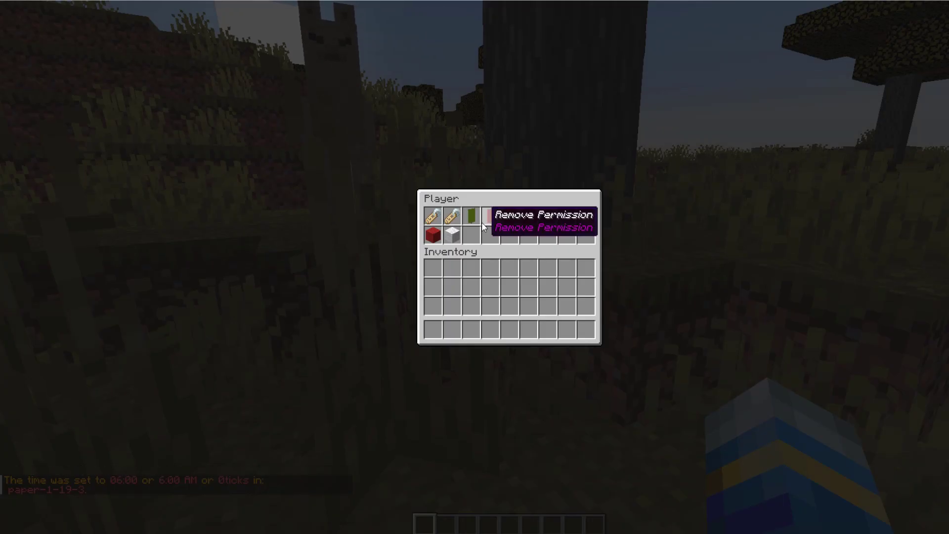
- Add crazycrates.command.admin.schematic.save to the Player group from the last page of the Add Permission list, and close it
click(473, 222)
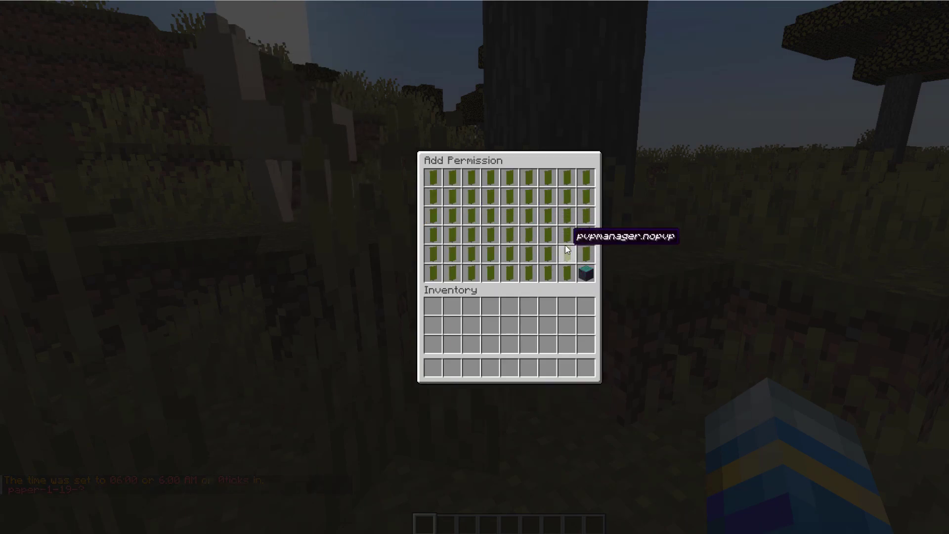
click(586, 274)
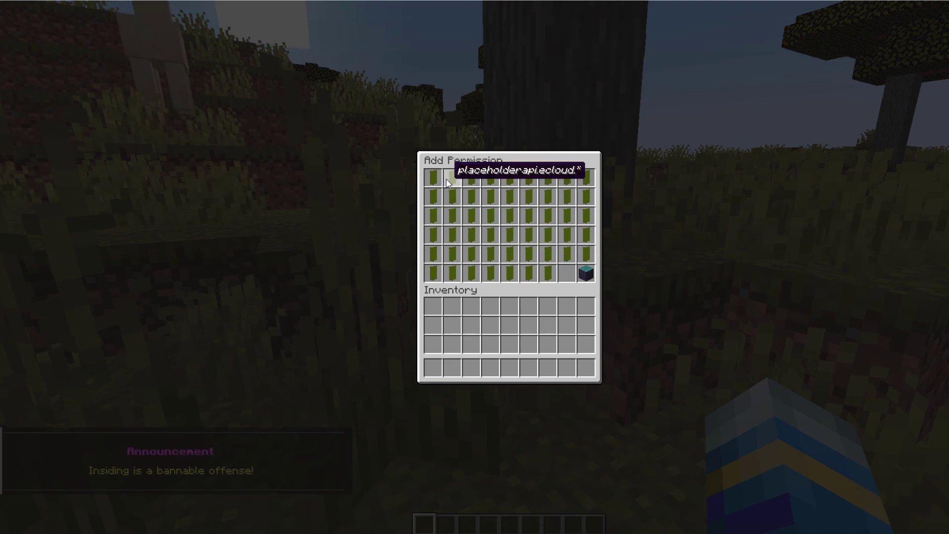
click(586, 274)
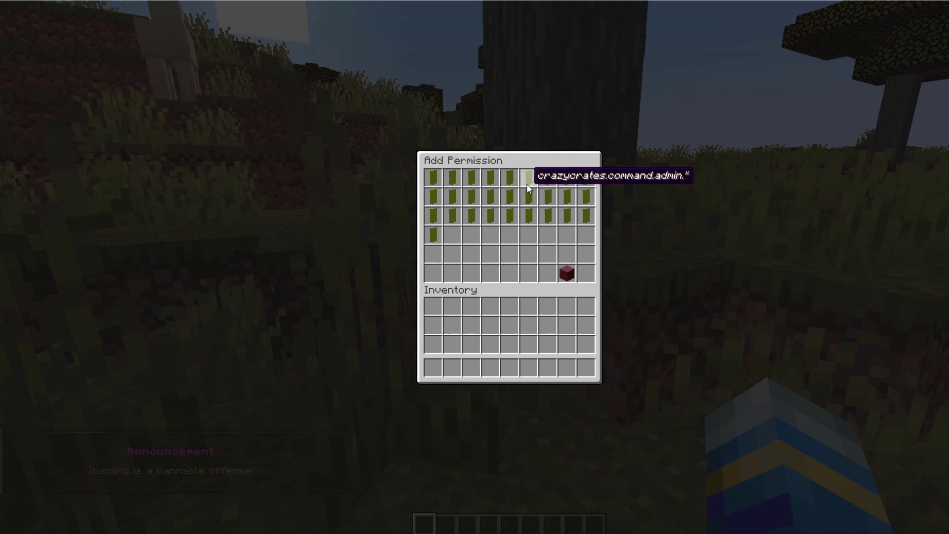
click(573, 218)
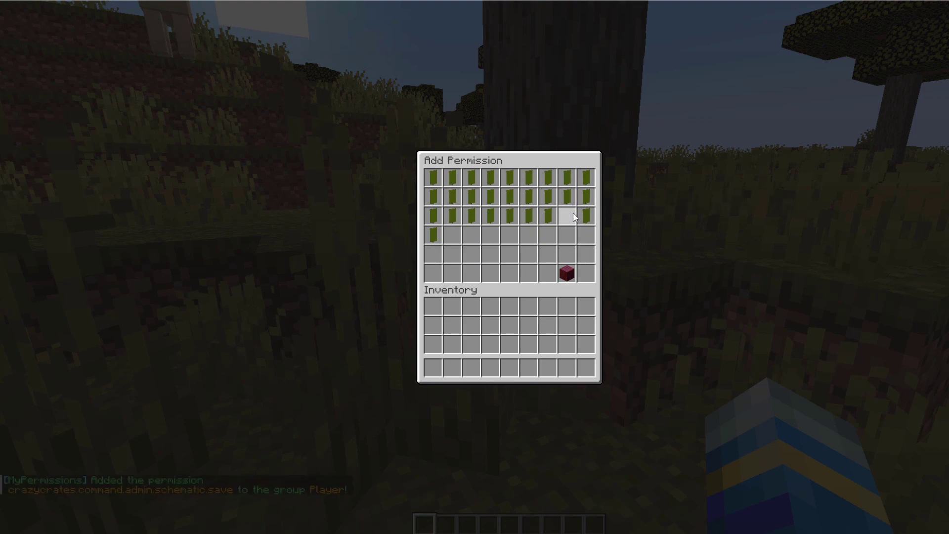
key(Escape)
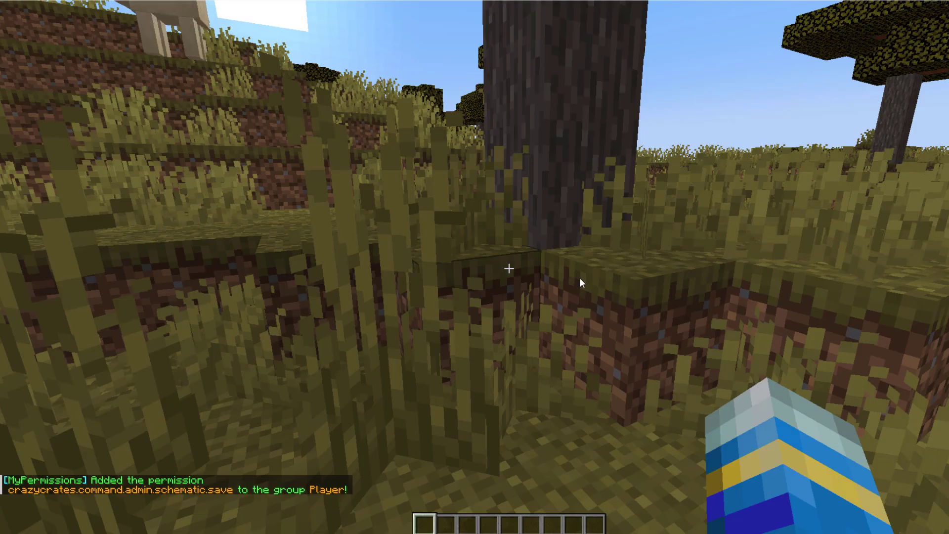
- Open the Player group's configuration screen, set its rank to 5 and toggle its OP status
key(t)
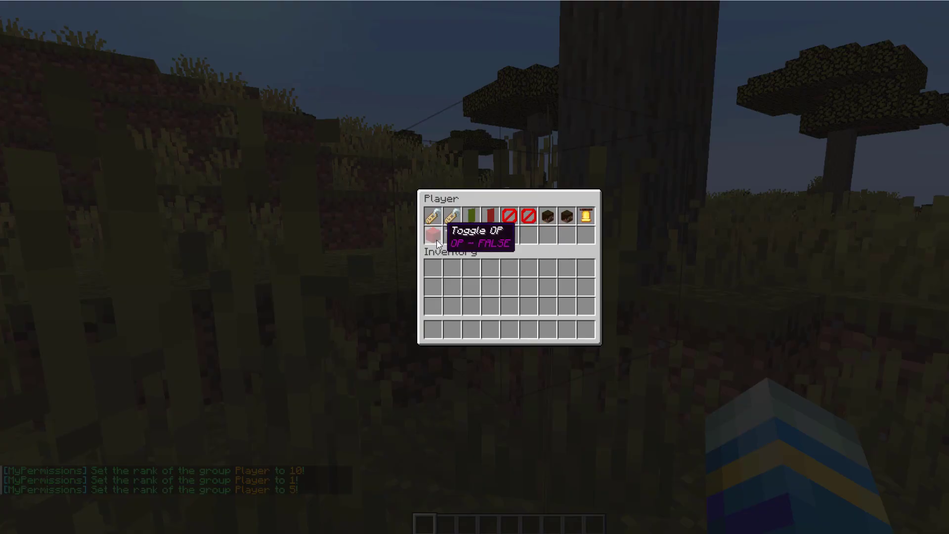
click(435, 236)
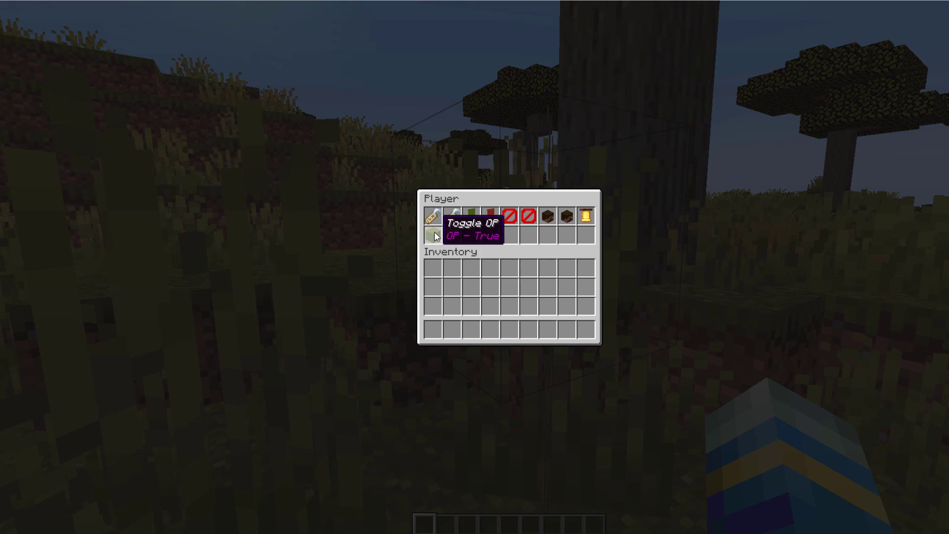
click(454, 236)
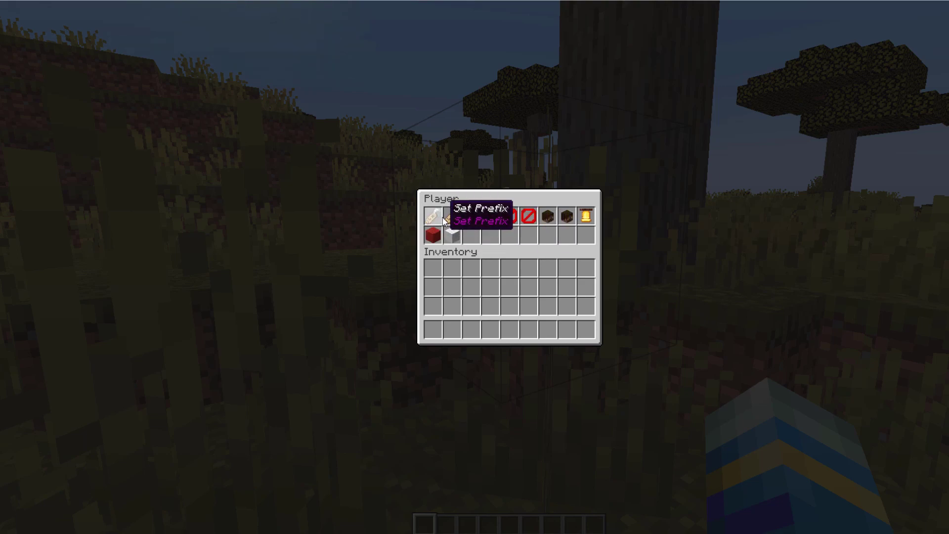
- Set the Player group's suffix to blank and send "test" in chat to check the name format
click(451, 223)
text(ttest)
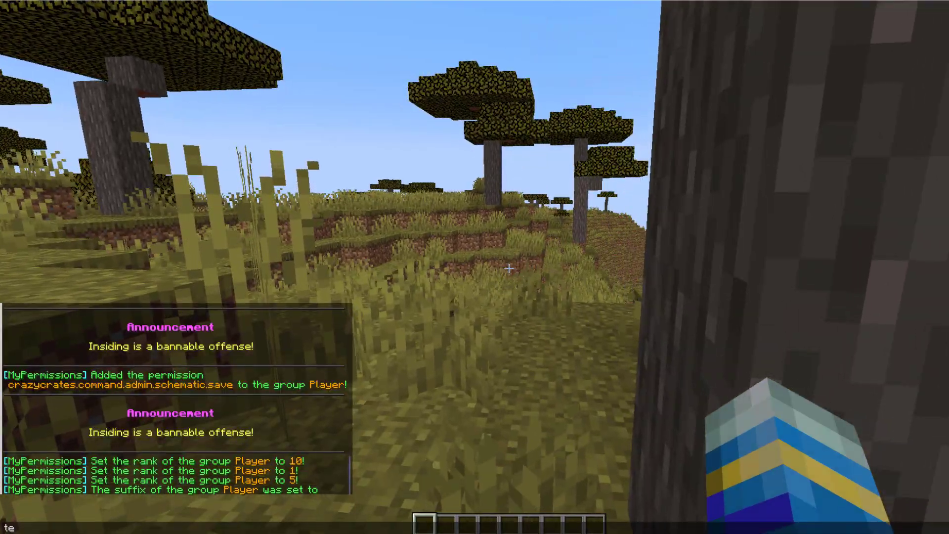
key(Return)
key(w)
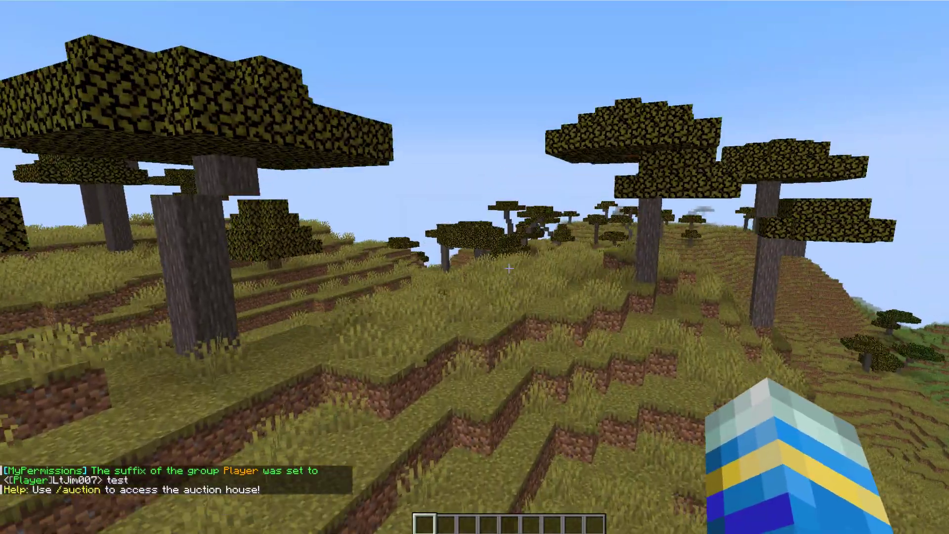
key(w)
key(space)
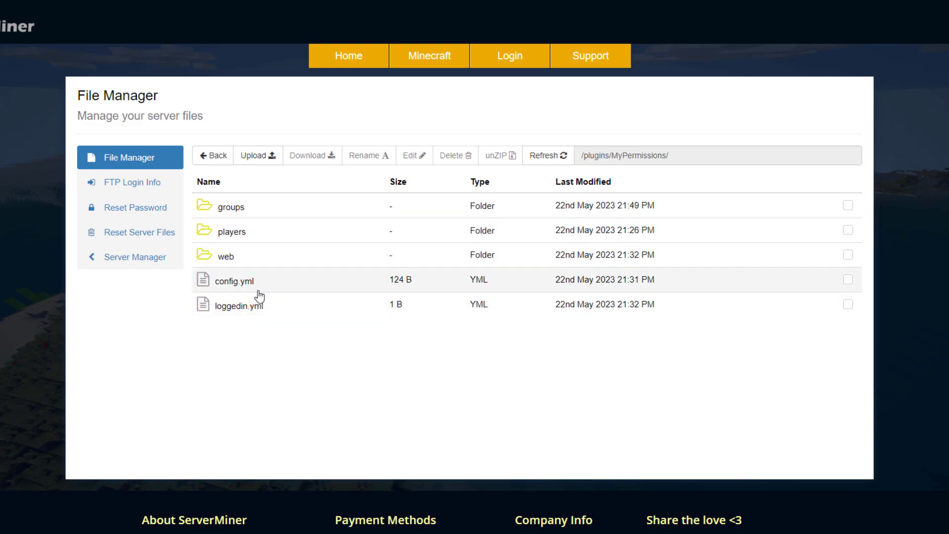
- Switch to the server file manager, review the web interface settings in the MyPermissions config.yml, and return to the plugin folder
click(289, 281)
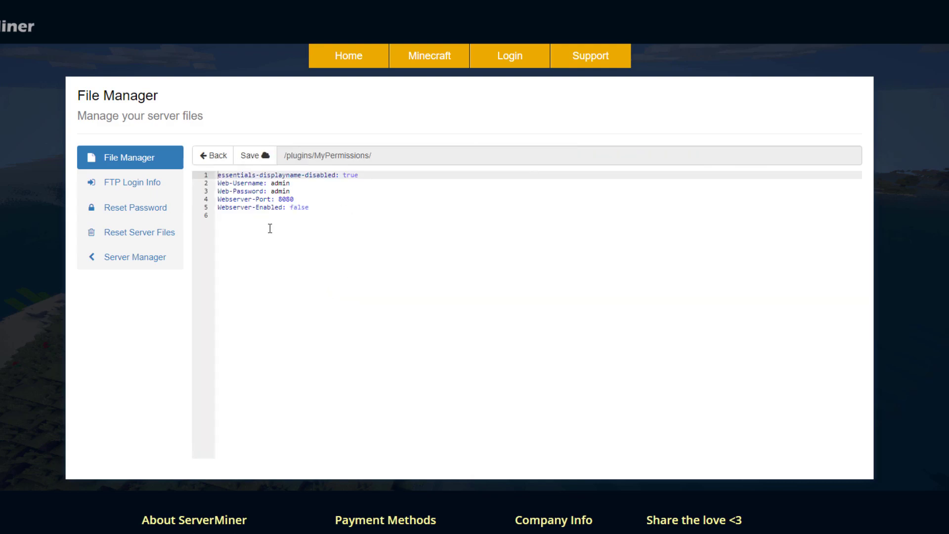
drag(313, 207, 238, 192)
click(213, 156)
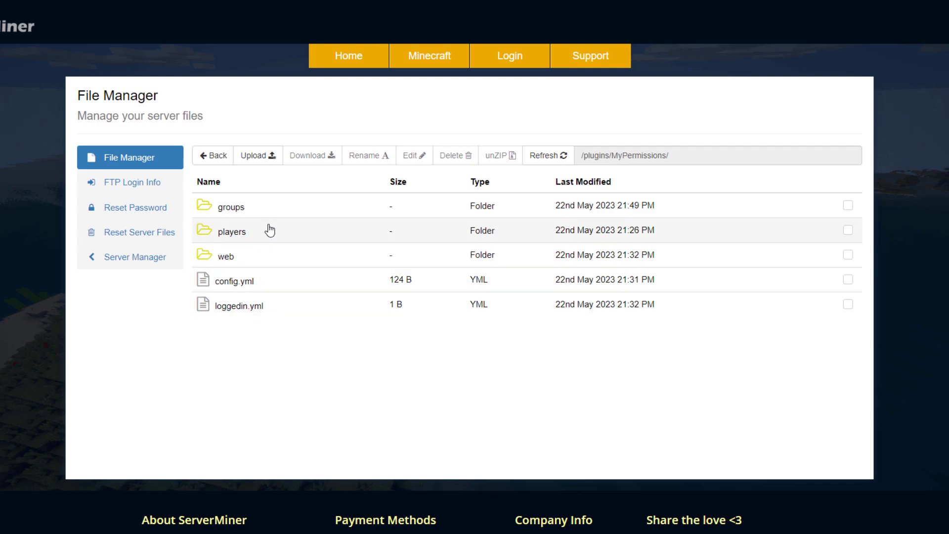
- Open the groups folder, view default.yml, and return to the list of groups
double_click(261, 214)
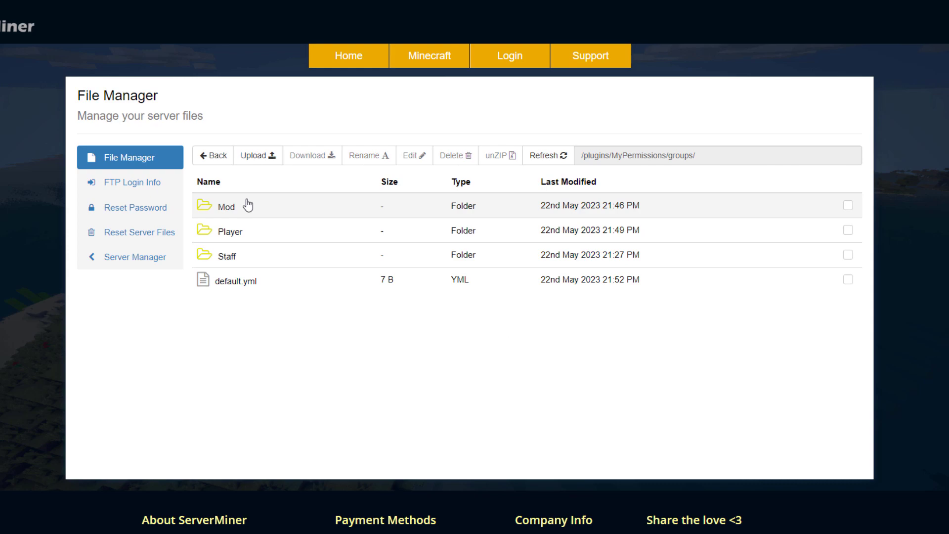
click(250, 287)
double_click(250, 287)
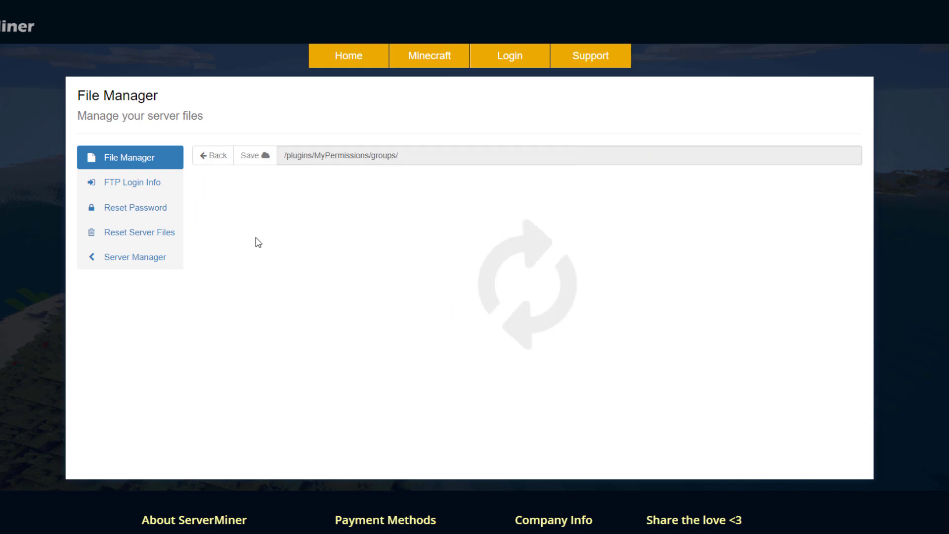
click(213, 156)
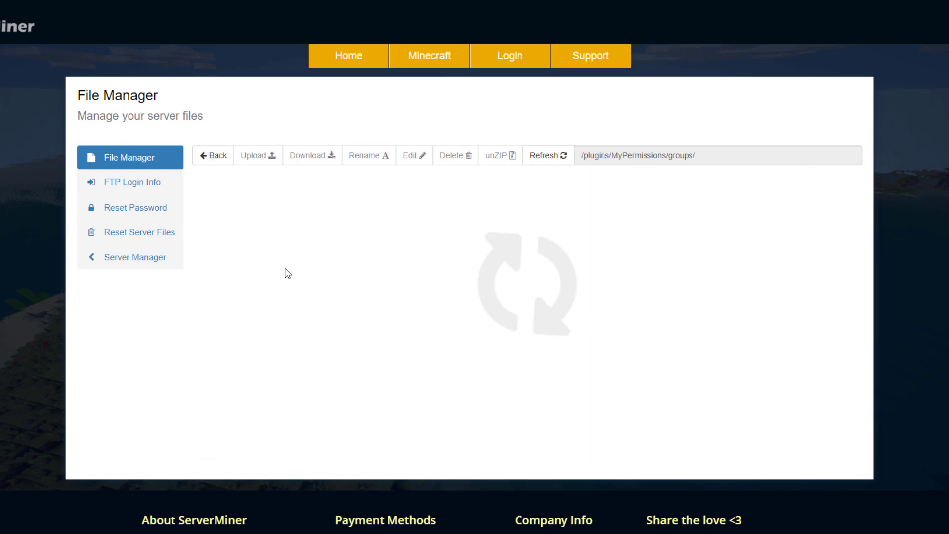
- Review the data.yml and permissions.yml files in the Player group's folder
double_click(243, 235)
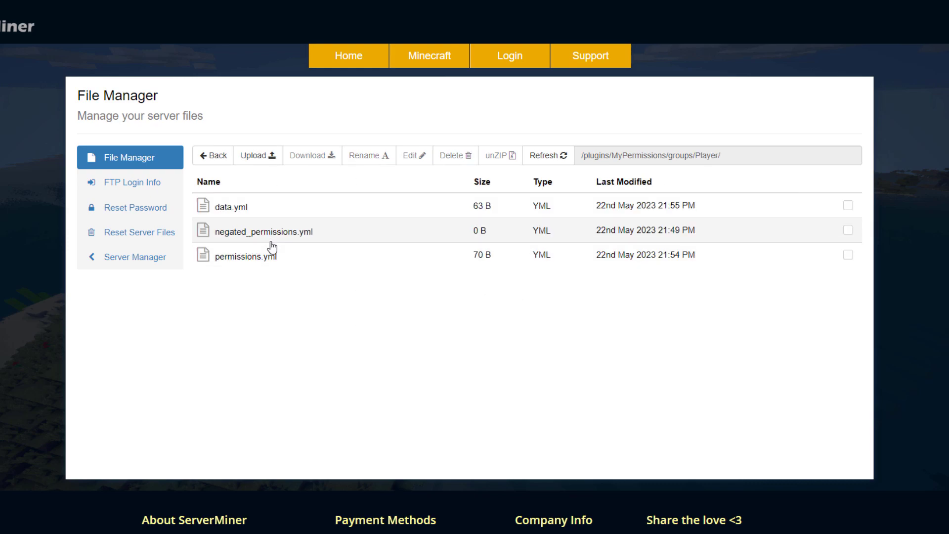
double_click(288, 206)
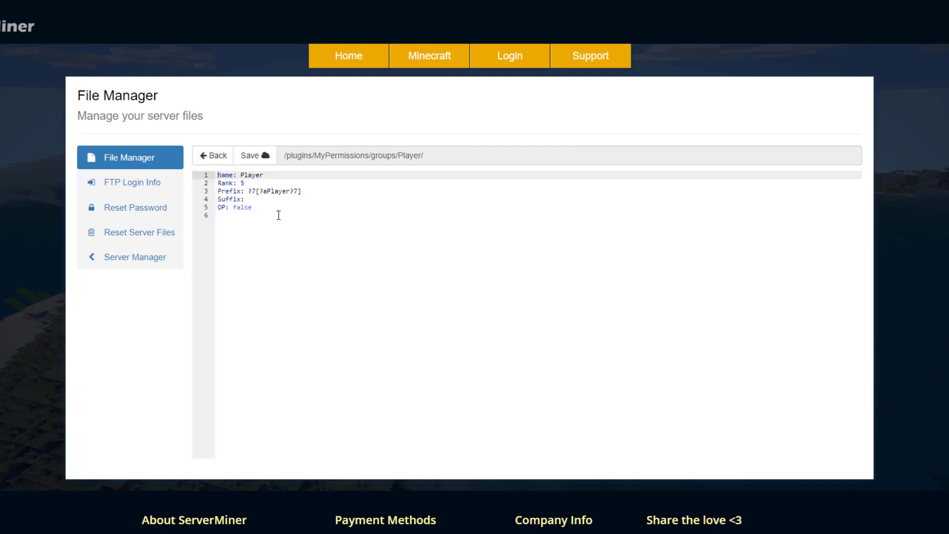
click(212, 156)
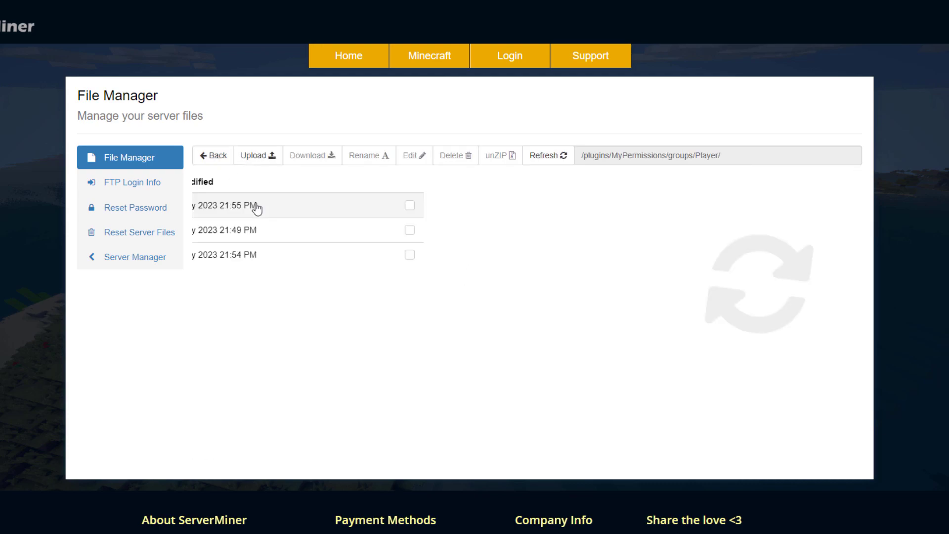
double_click(255, 261)
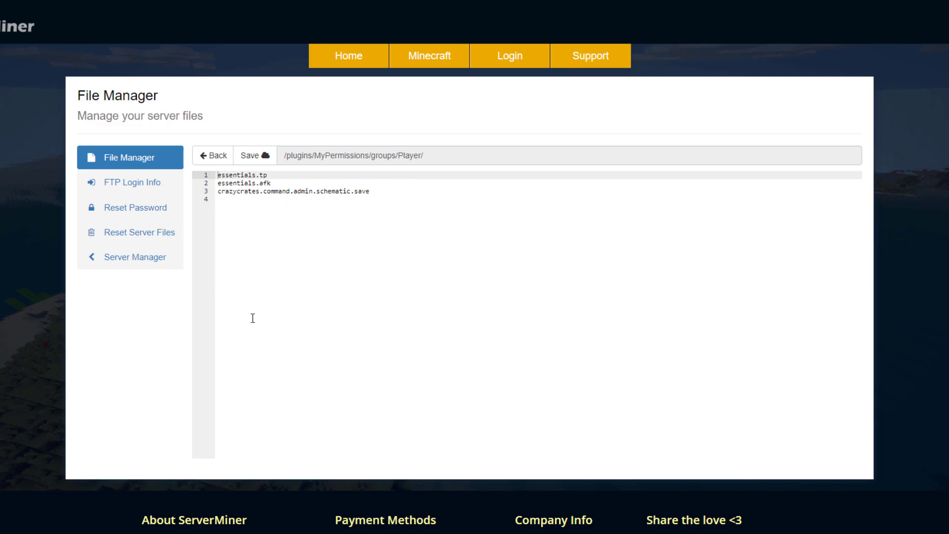
click(210, 159)
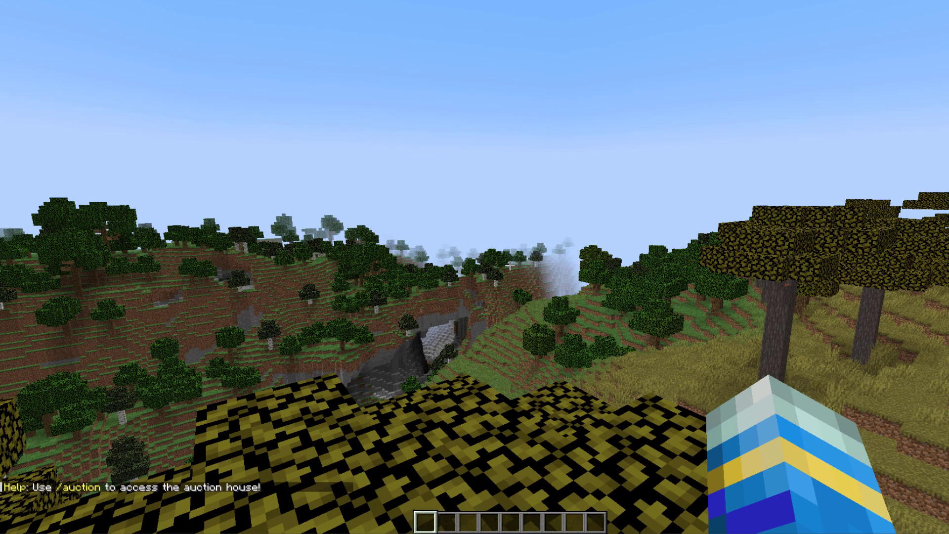
- Switch back to Minecraft and try to give the player essentials.fly with the /permissions add command
key(slash)
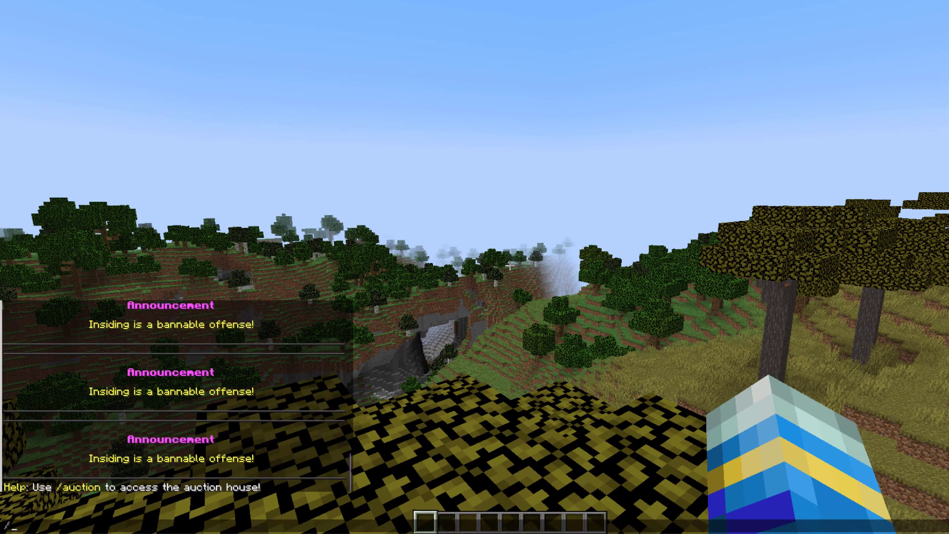
text(permissions )
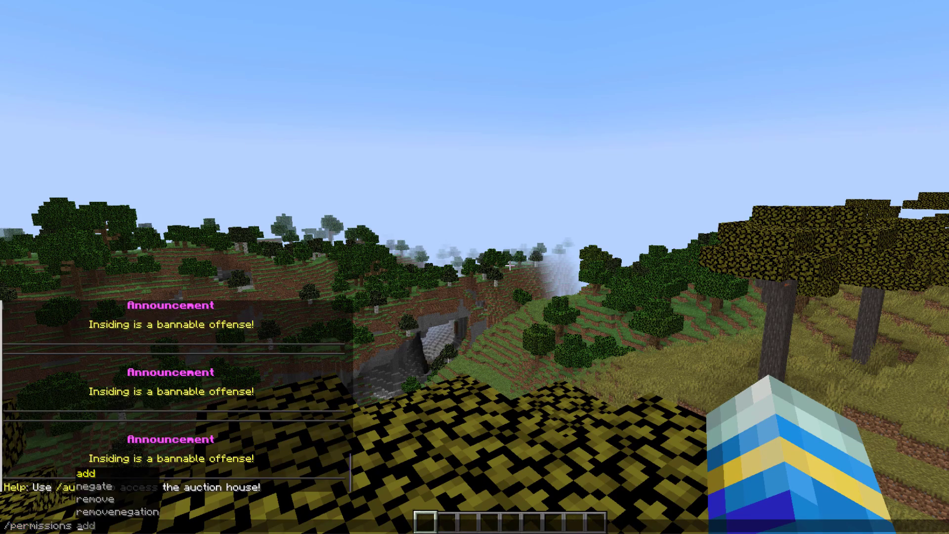
text(add LtJim007 e)
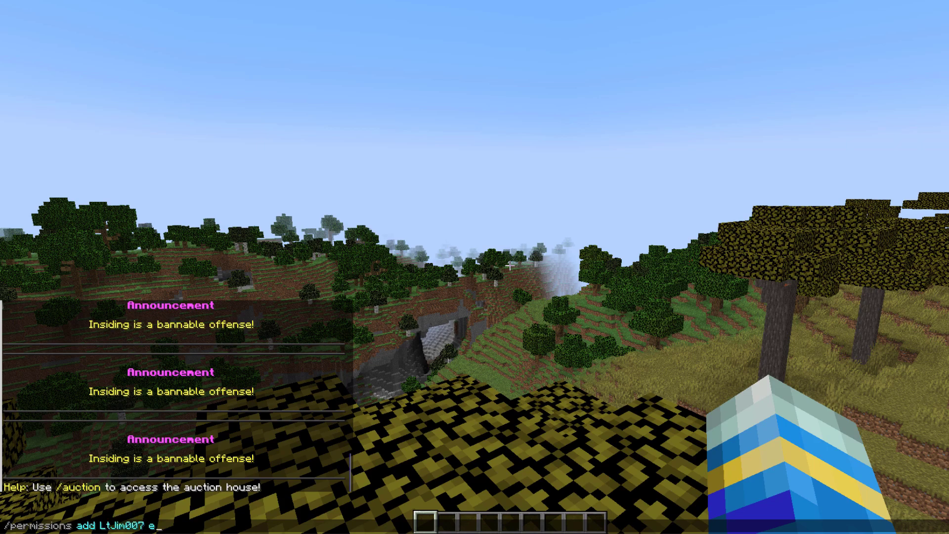
text(ssentials.fly)
key(Return)
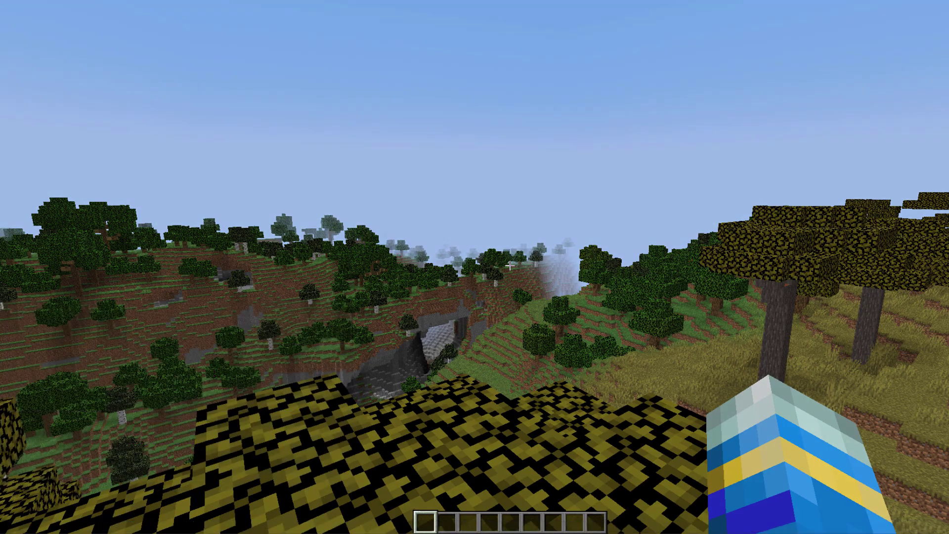
key(w)
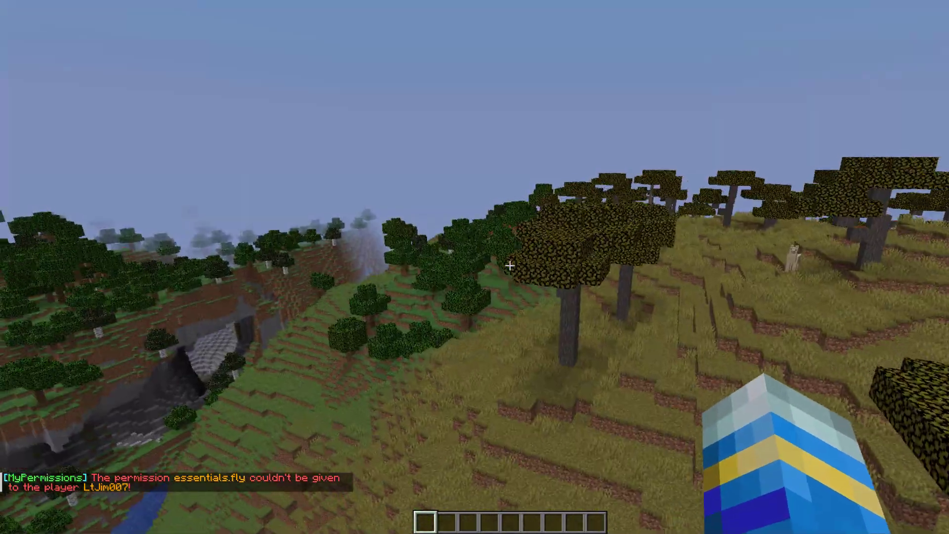
key(w)
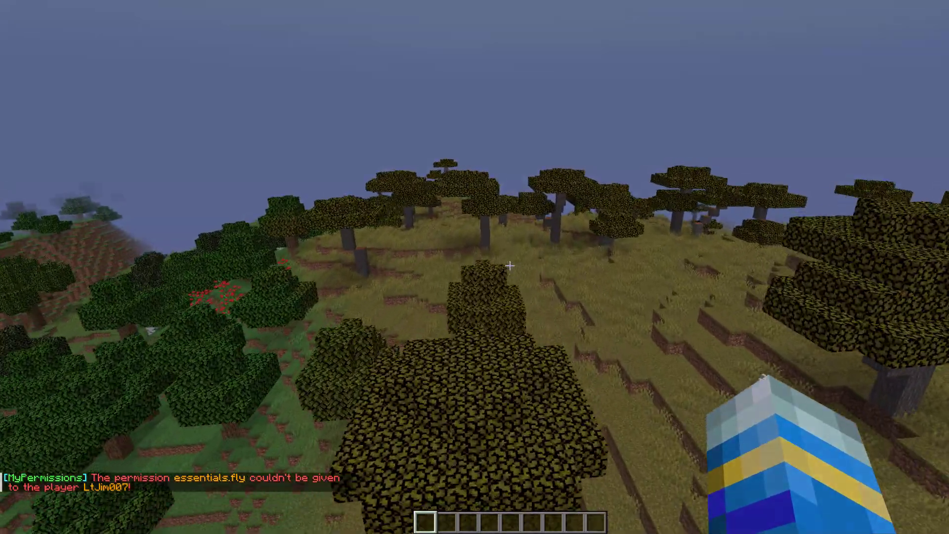
key(w)
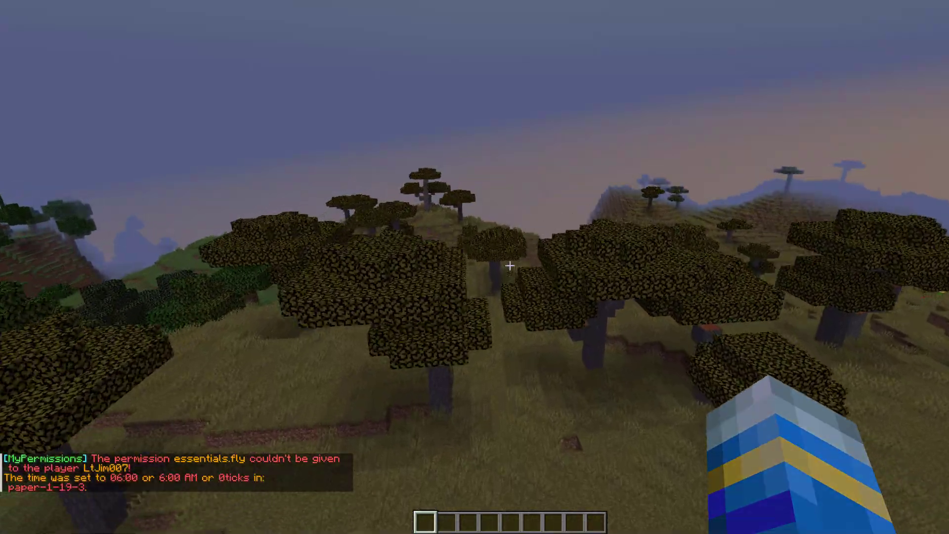
key(w)
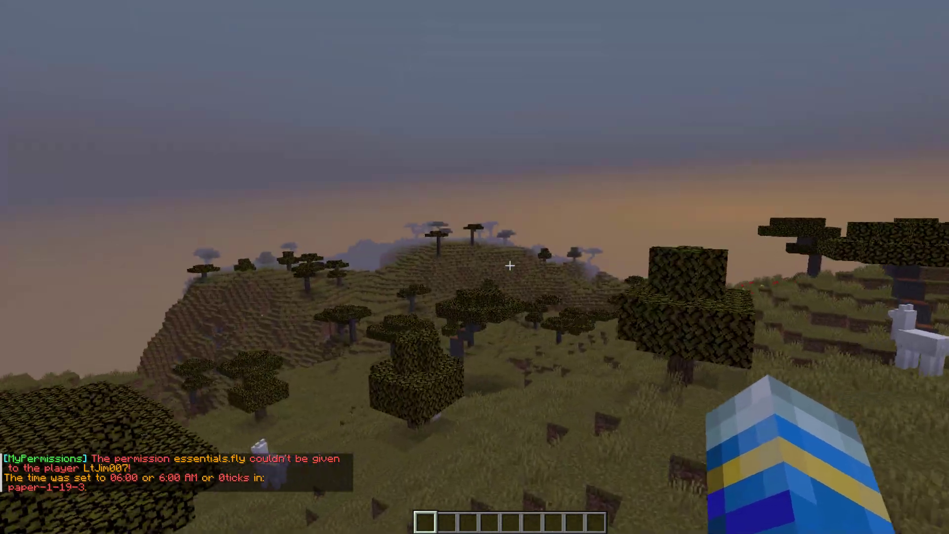
key(t)
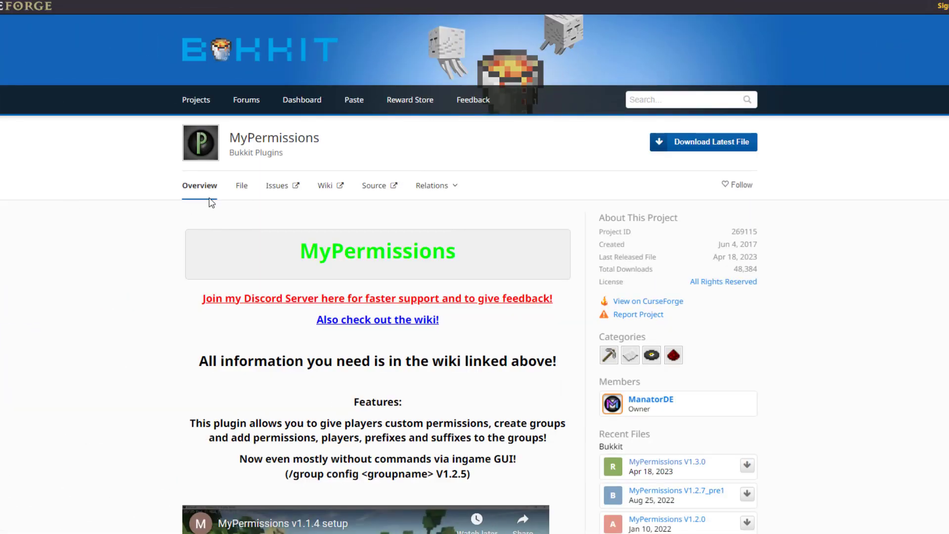
- Switch to the MyPermissions page on Bukkit, check its file versions, and follow the wiki link from the overview
click(239, 187)
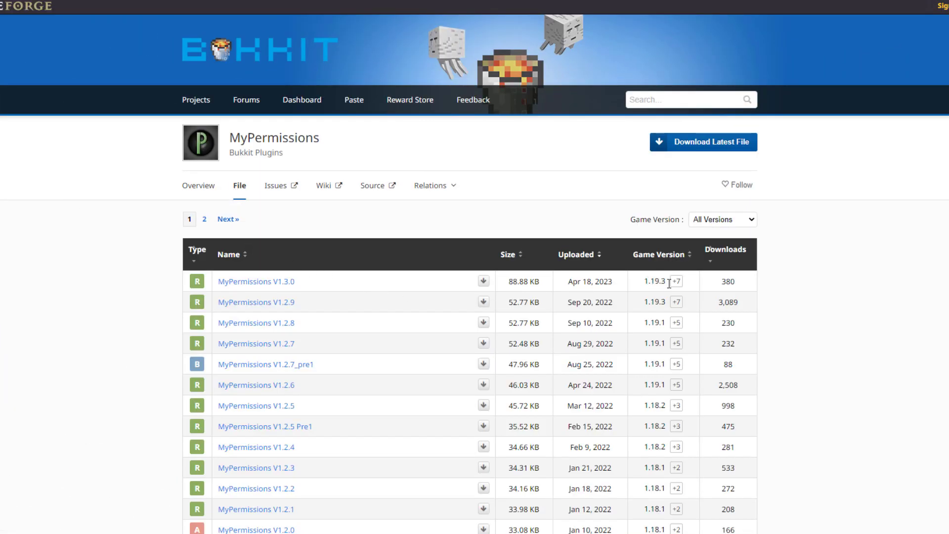
click(206, 187)
scroll(199, 216, down, 2)
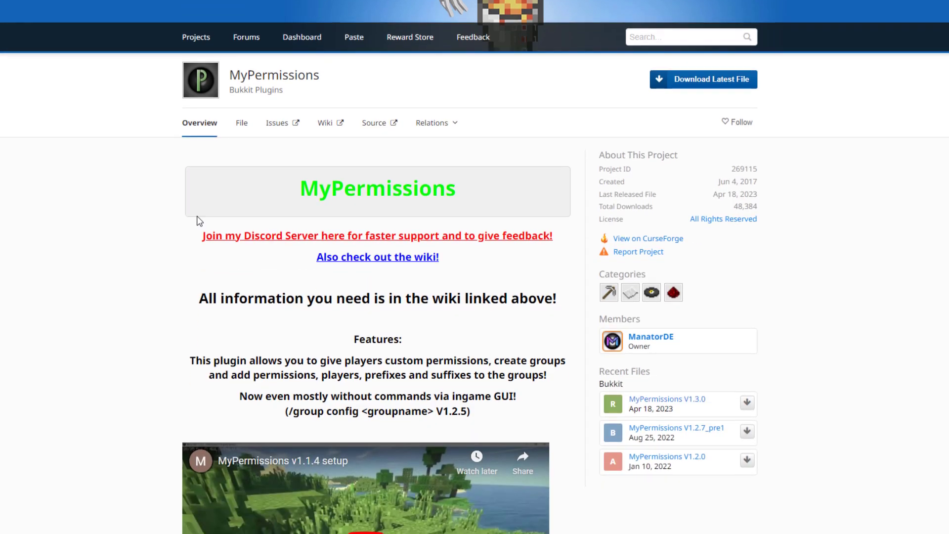
click(366, 205)
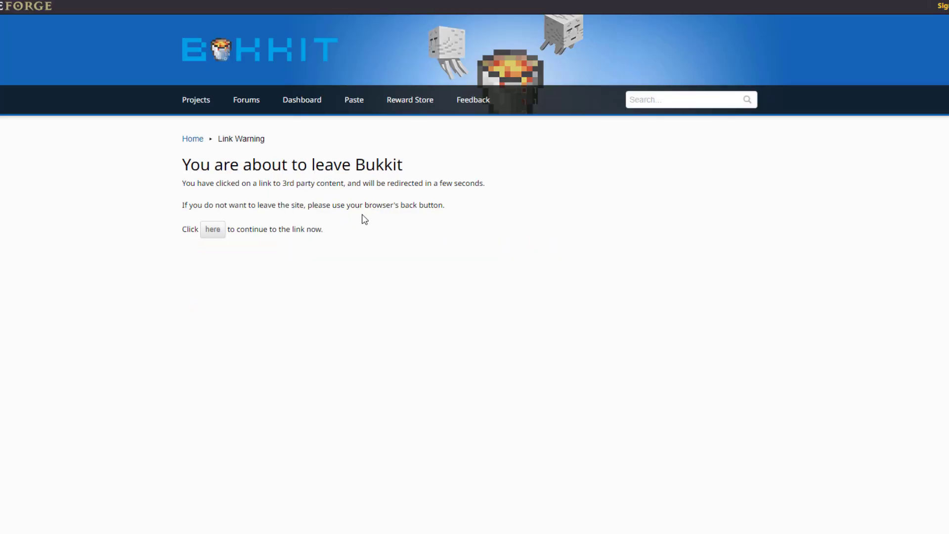
click(213, 229)
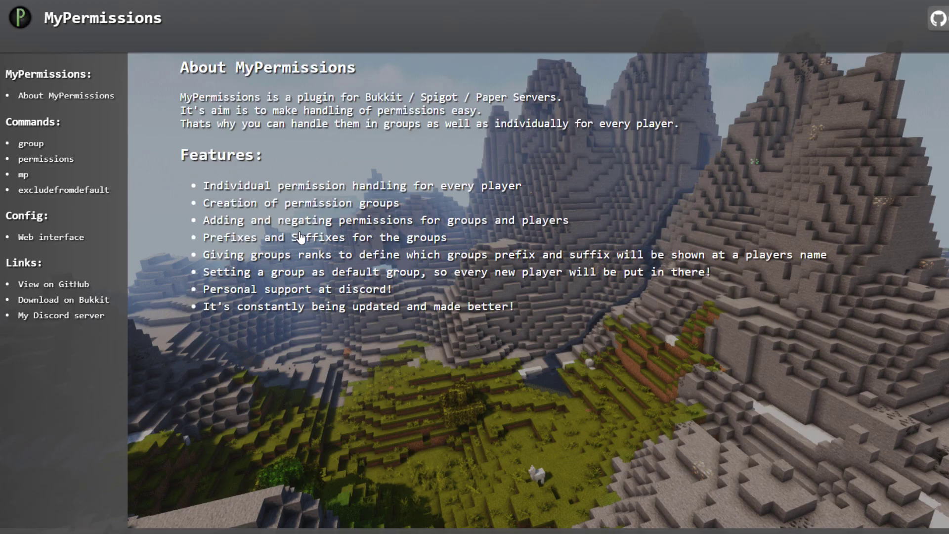
- Examine the wiki's pages on the group commands, the permissions commands and the web interface configuration
click(31, 144)
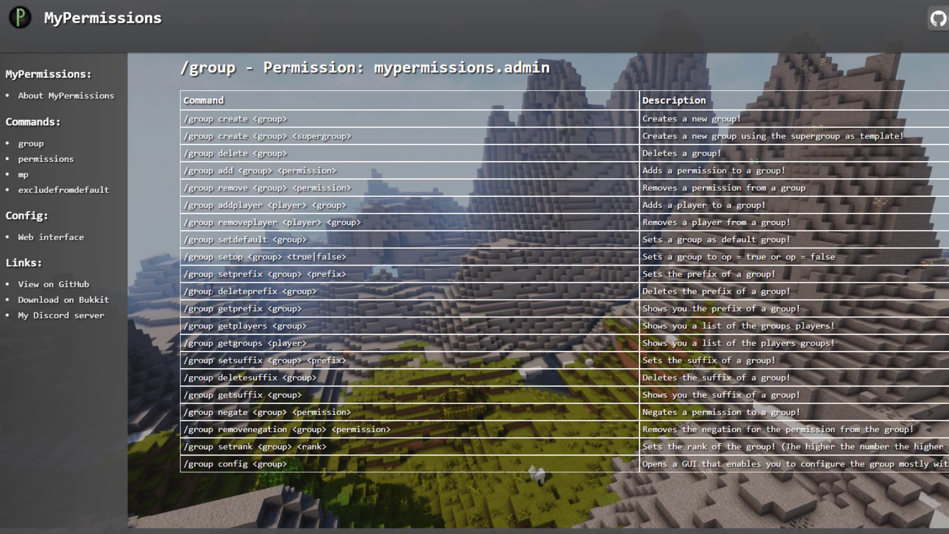
click(54, 161)
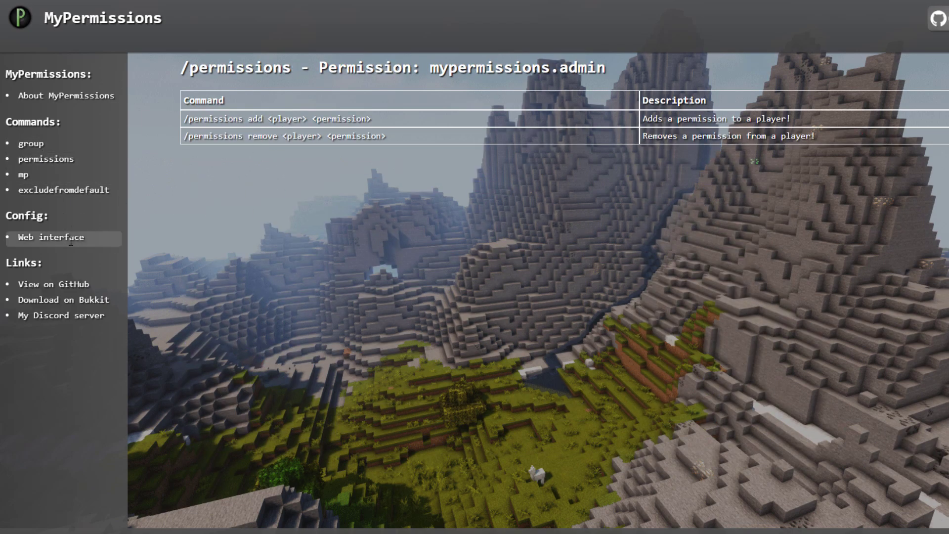
click(51, 237)
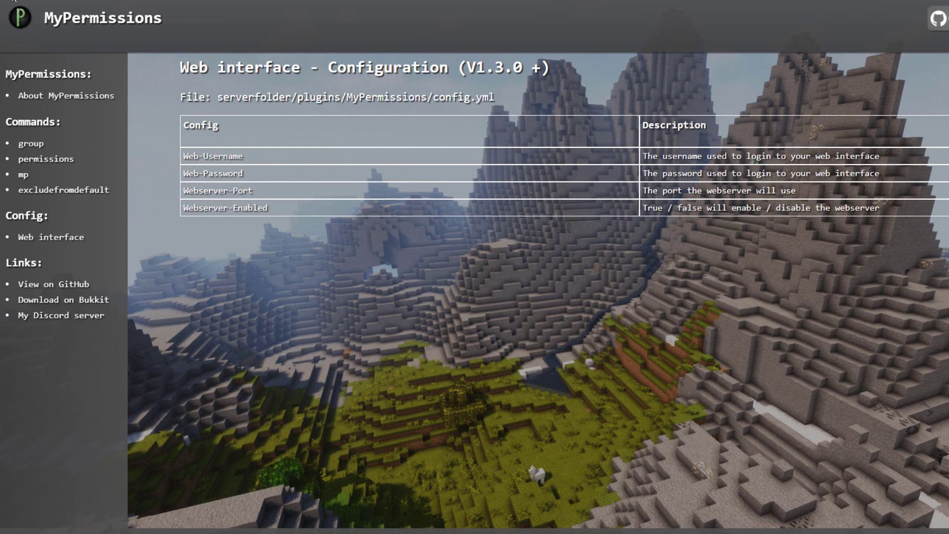